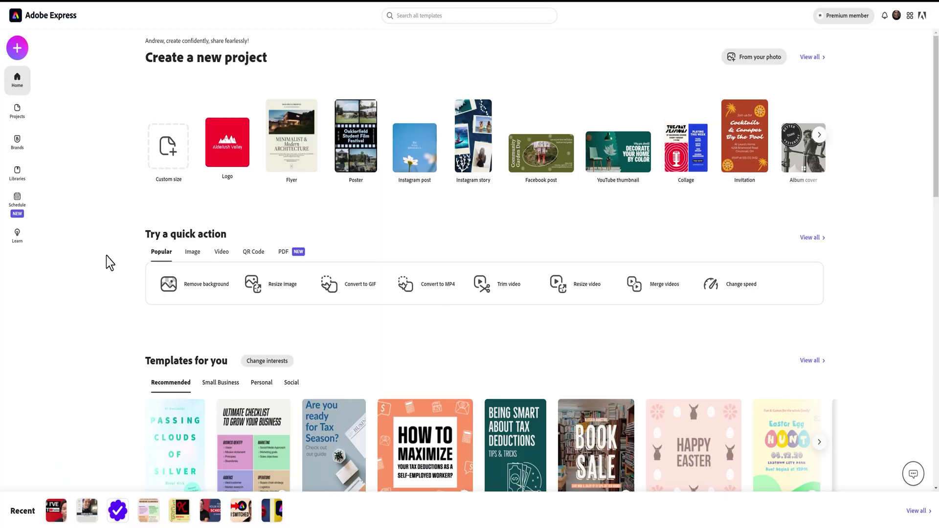
Step: Try the Remove background quick action on the sample photo
scroll(151, 376, down, 5)
scroll(151, 374, up, 4)
scroll(151, 374, up, 1)
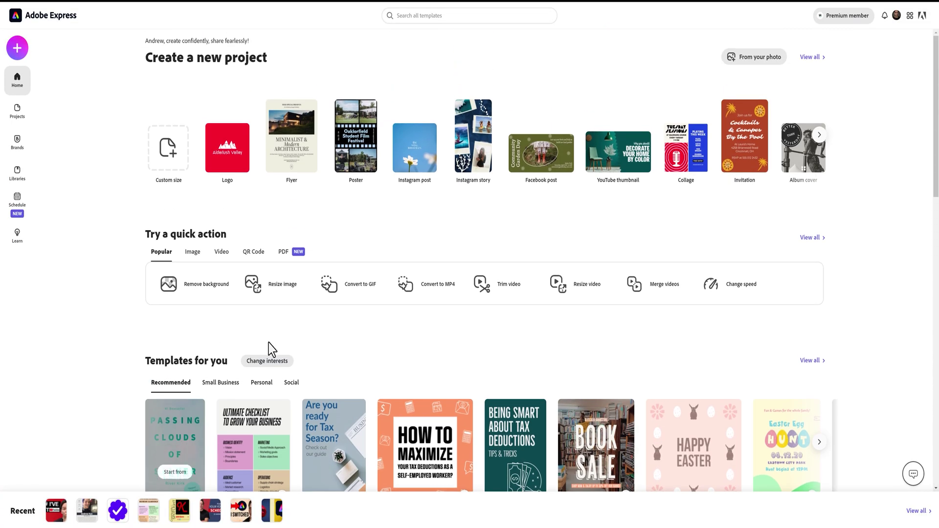
click(204, 283)
click(399, 329)
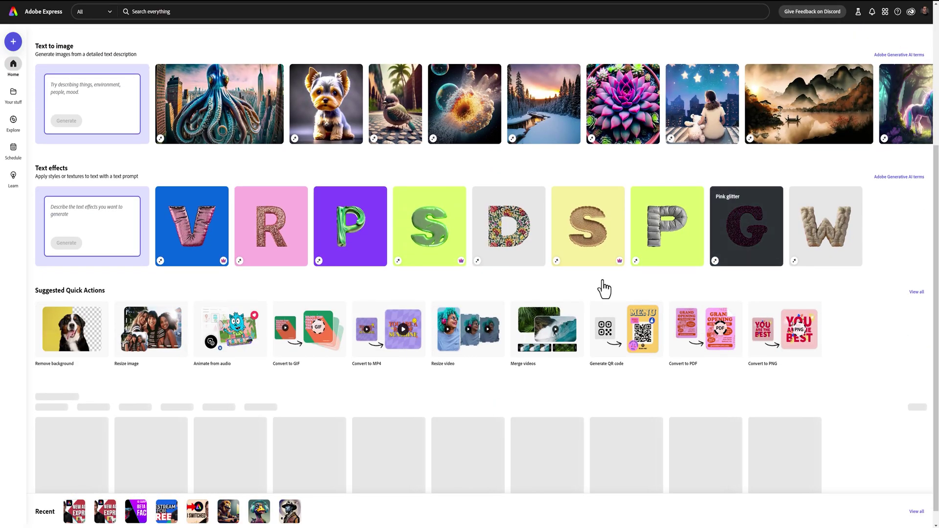
Step: Browse the Social media, Video, Photo, Document, Marketing and Generative AI tabs, then return to For you
scroll(835, 341, up, 1)
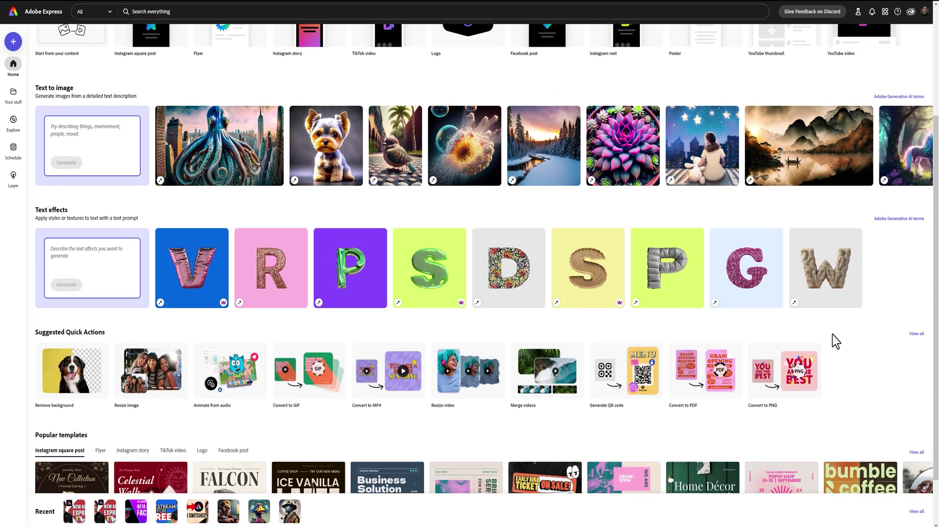
scroll(832, 335, up, 4)
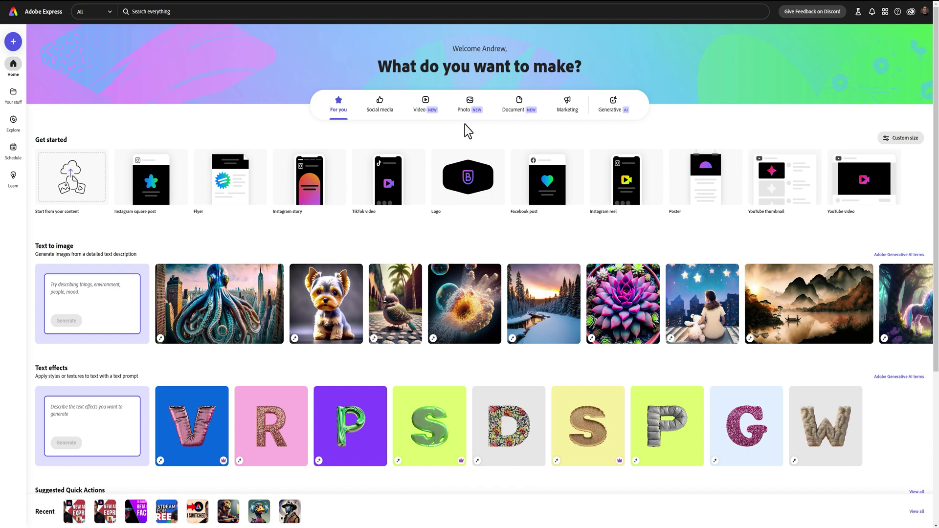
click(395, 117)
click(425, 119)
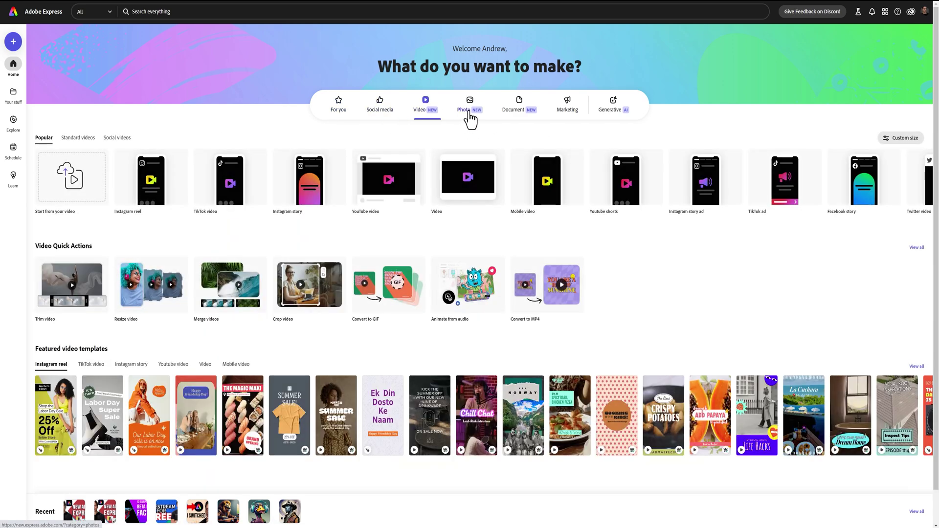
click(470, 119)
click(522, 112)
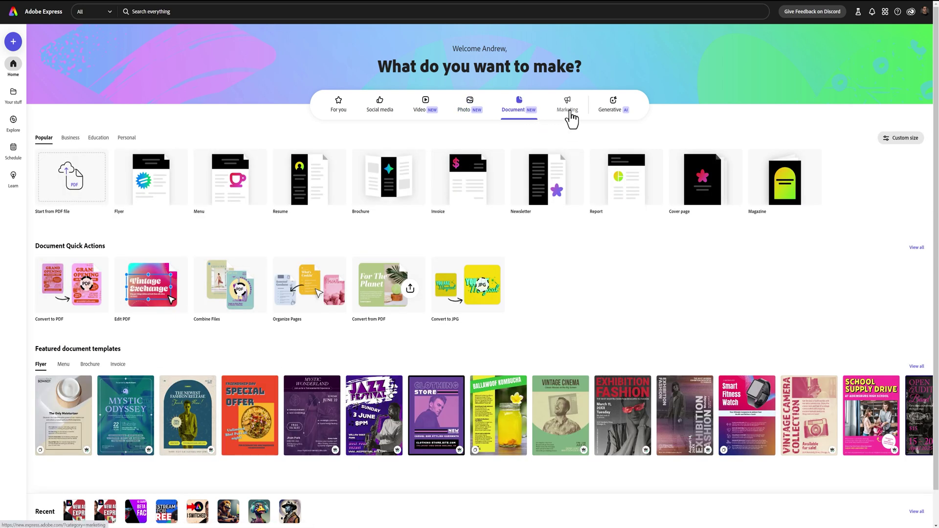
click(570, 112)
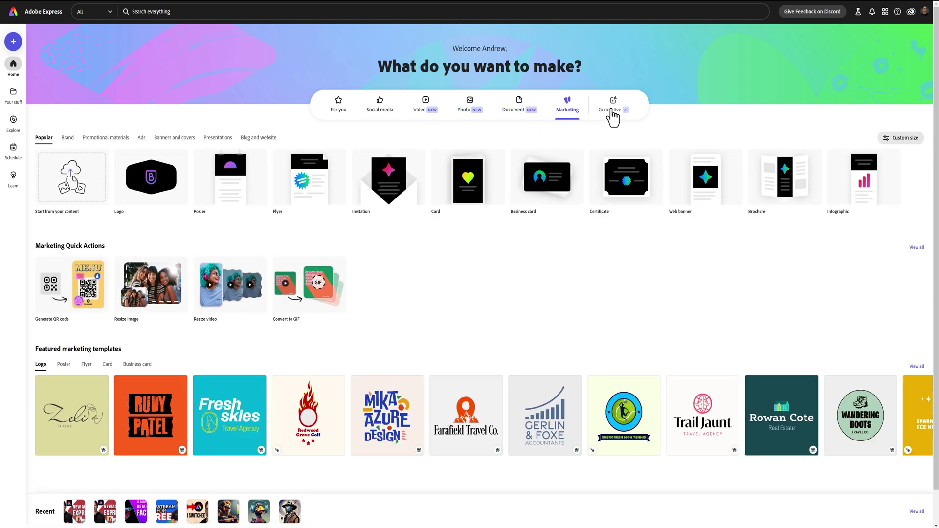
click(611, 111)
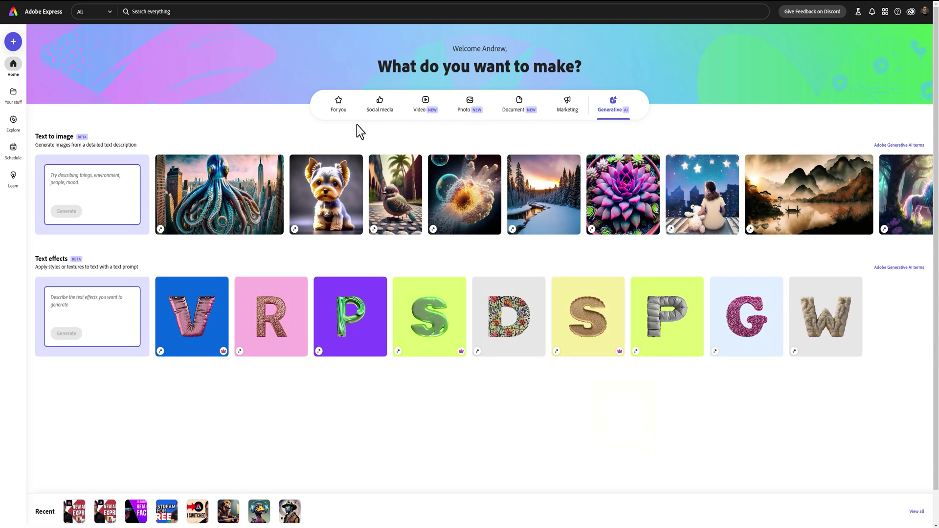
click(342, 115)
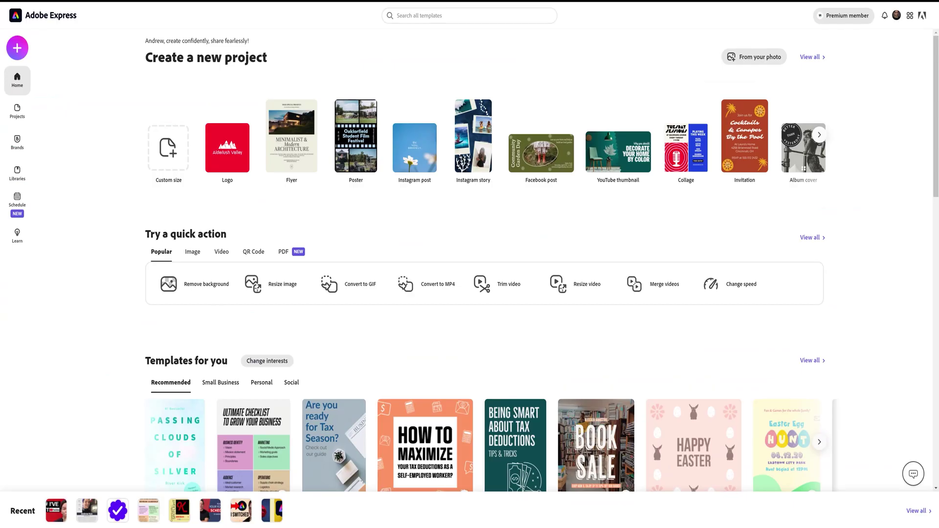
Step: Scroll the For you options to the YouTube thumbnail (1,280 x 720px) format
scroll(153, 383, down, 5)
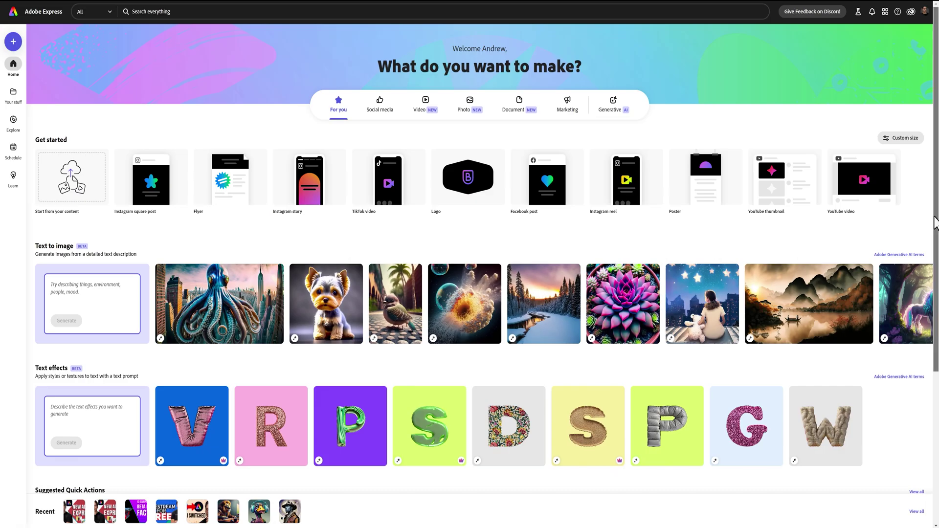
scroll(935, 222, down, 5)
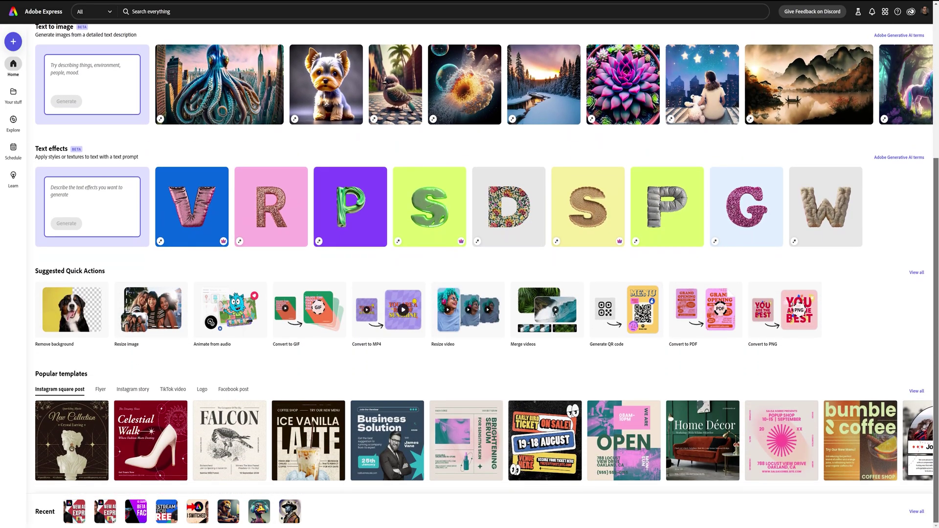
scroll(469, 273, up, 10)
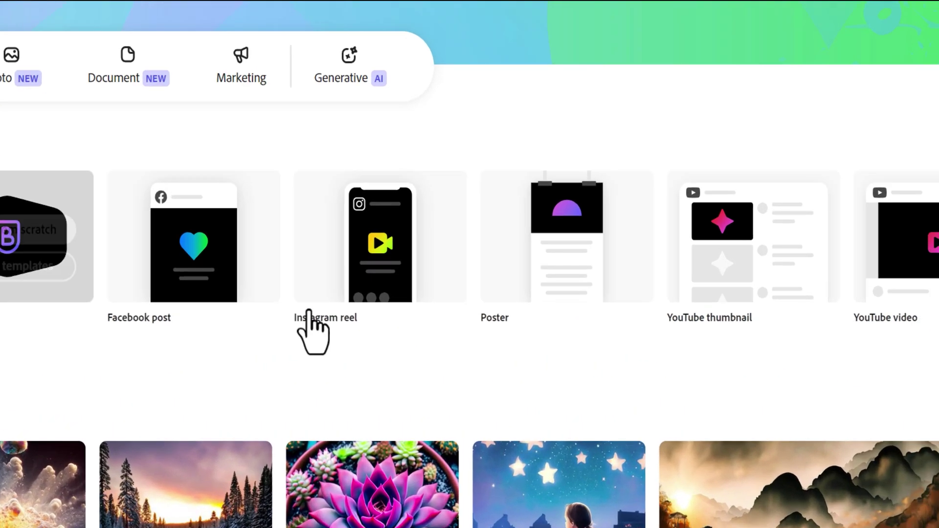
mouse_move(828, 267)
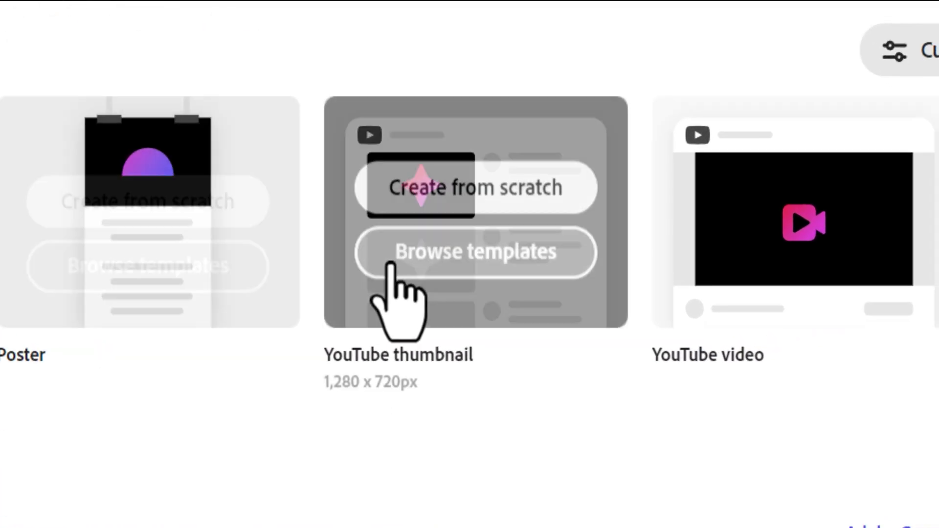
Step: Open a blank YouTube thumbnail in the editor and browse the Media panel's stock photos and videos
click(424, 252)
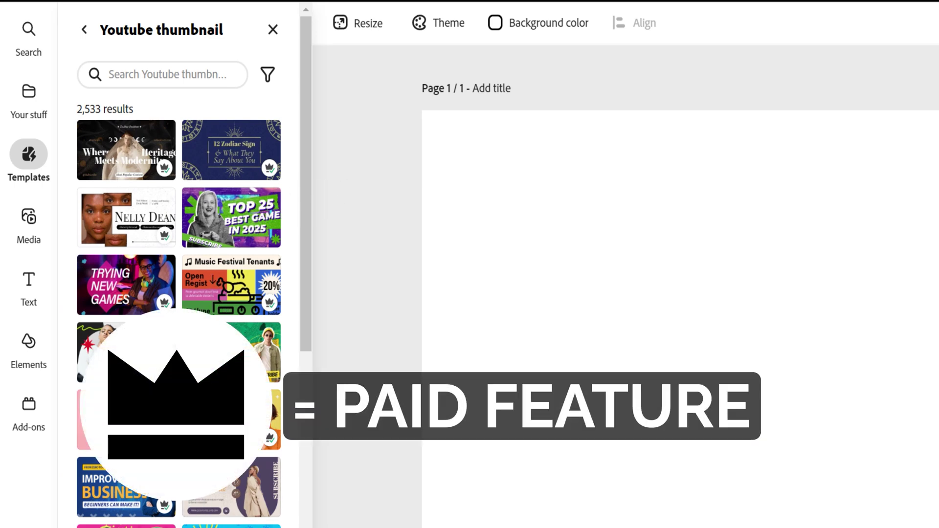
click(25, 230)
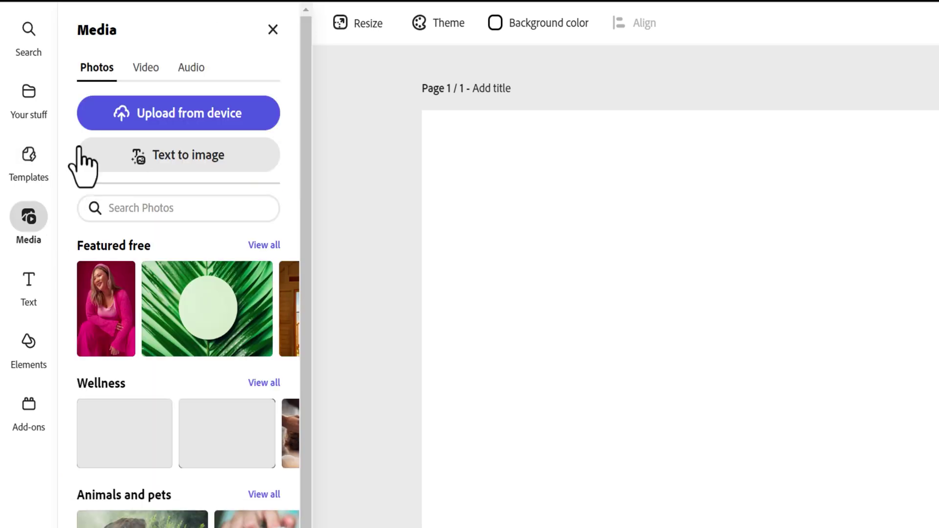
click(145, 68)
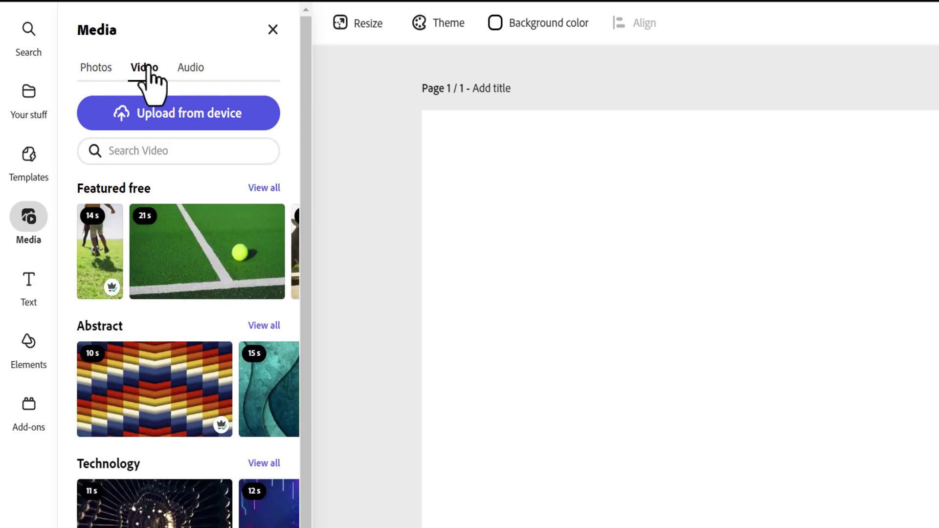
scroll(243, 367, down, 6)
scroll(199, 293, up, 8)
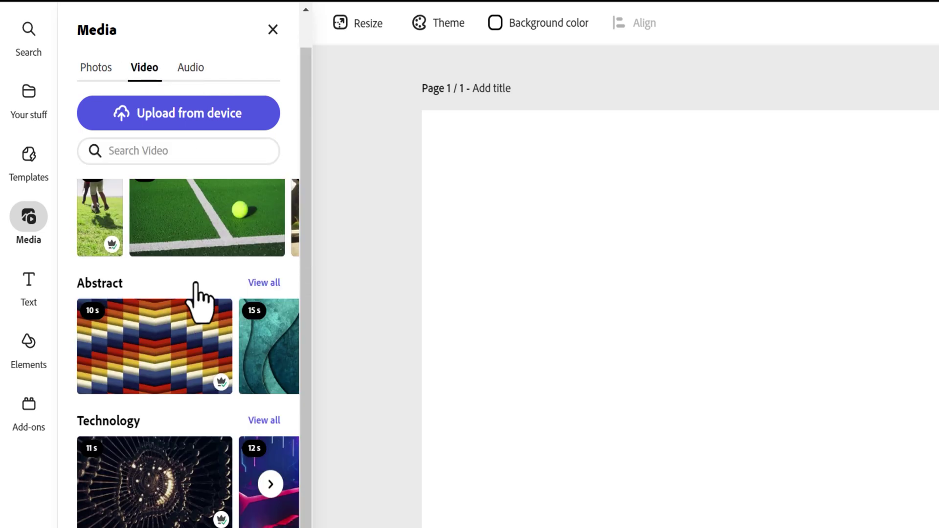
Step: Check the stock audio tracks, then return through Videos and Photos to the template list
click(190, 68)
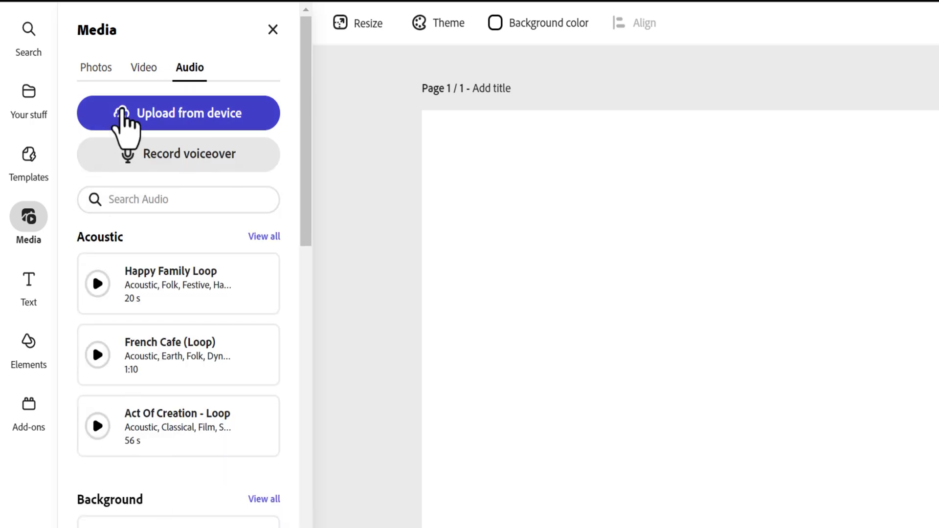
click(138, 78)
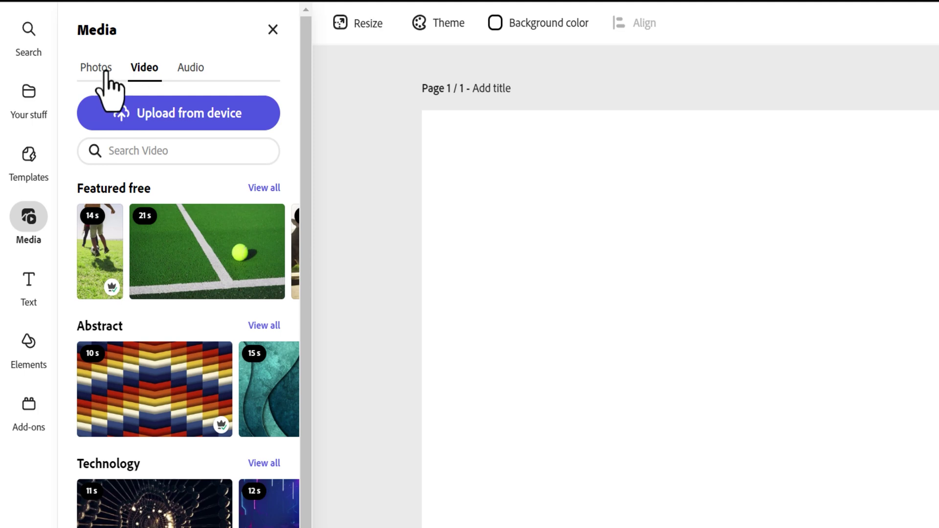
click(97, 72)
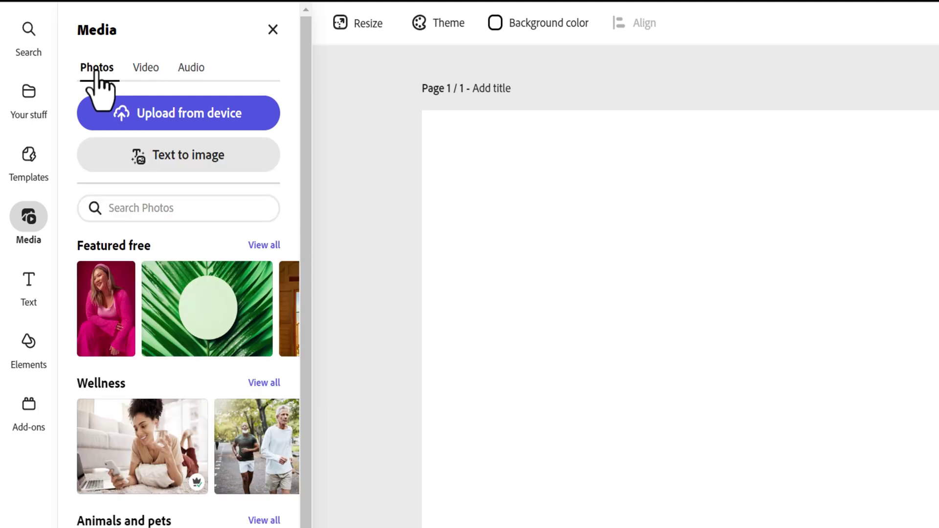
click(27, 166)
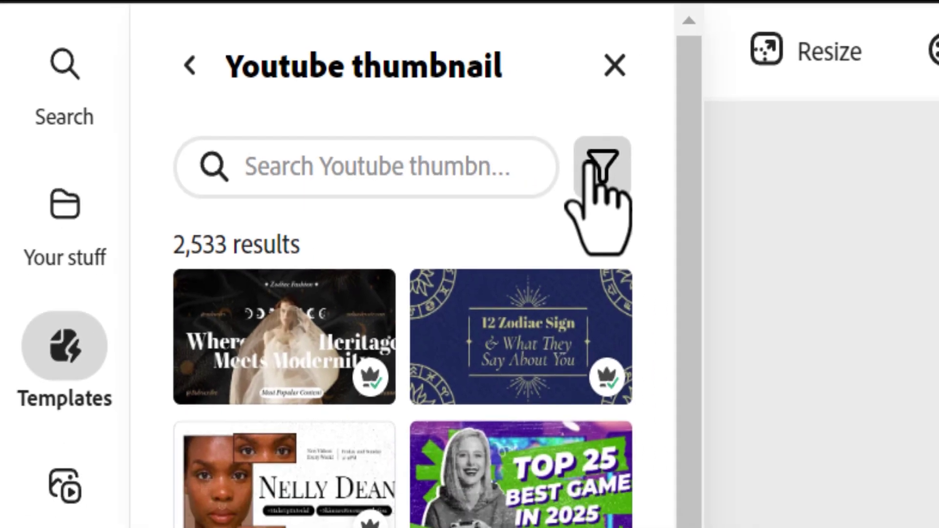
Step: Filter templates to Free and apply the TOP 25 BEST GAME IN 2025 template
click(698, 193)
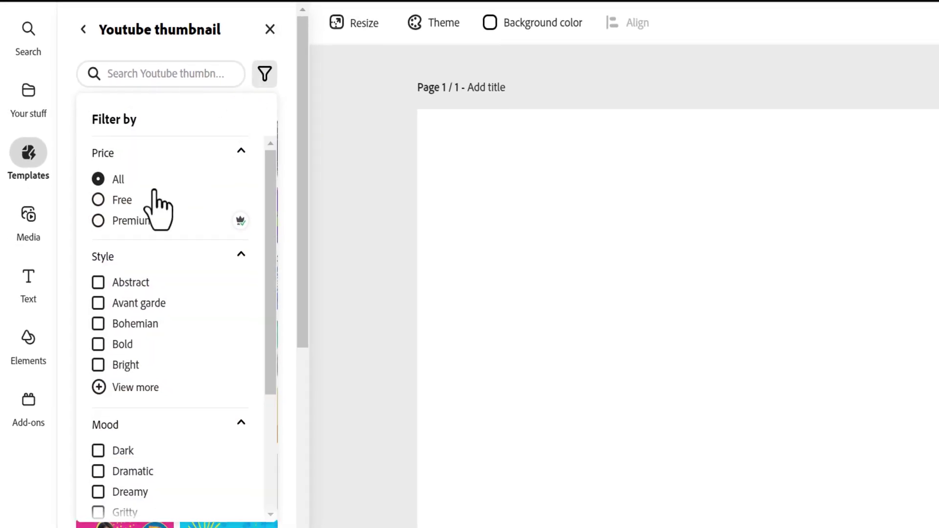
click(136, 202)
click(345, 193)
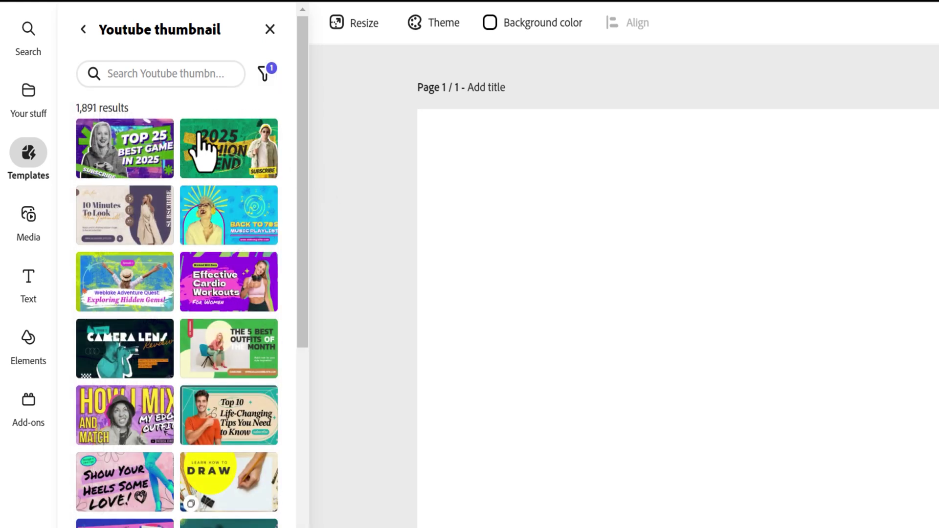
click(132, 181)
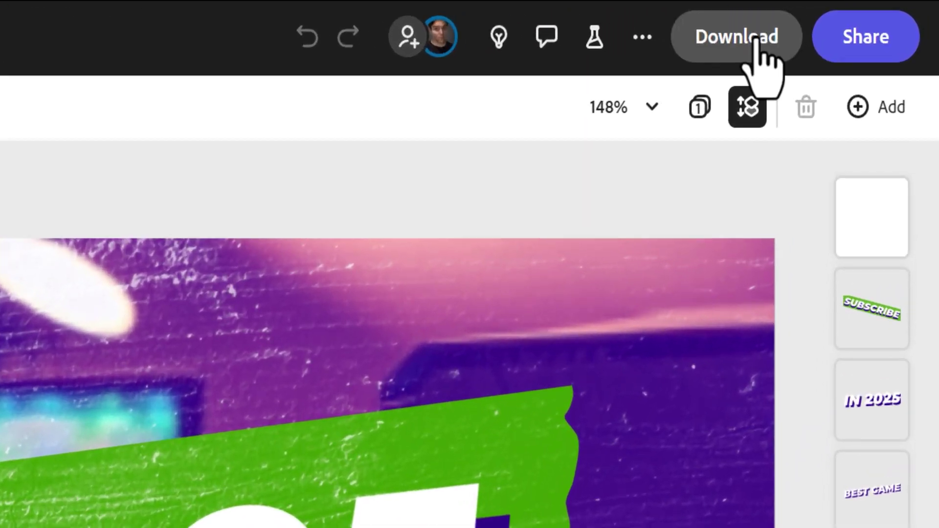
Step: Confirm PNG as the download format, then bring up the sharing options
click(758, 49)
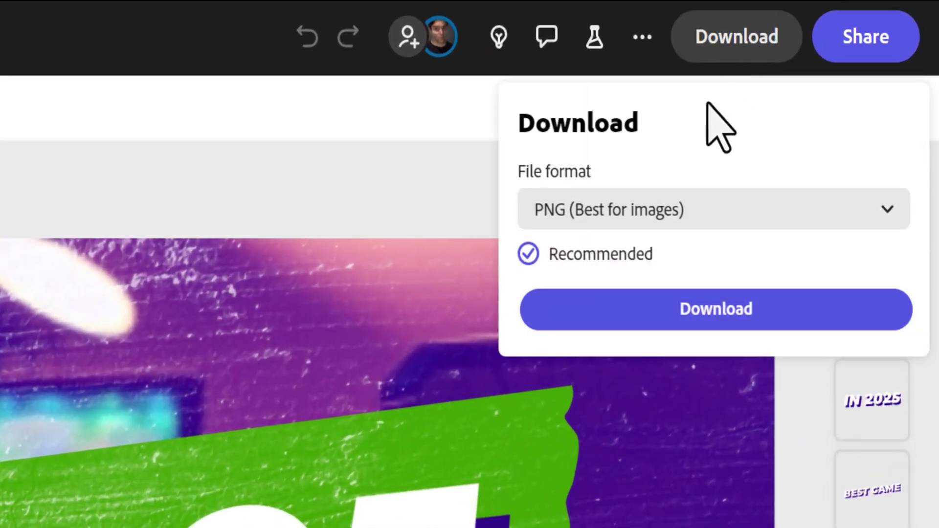
click(621, 218)
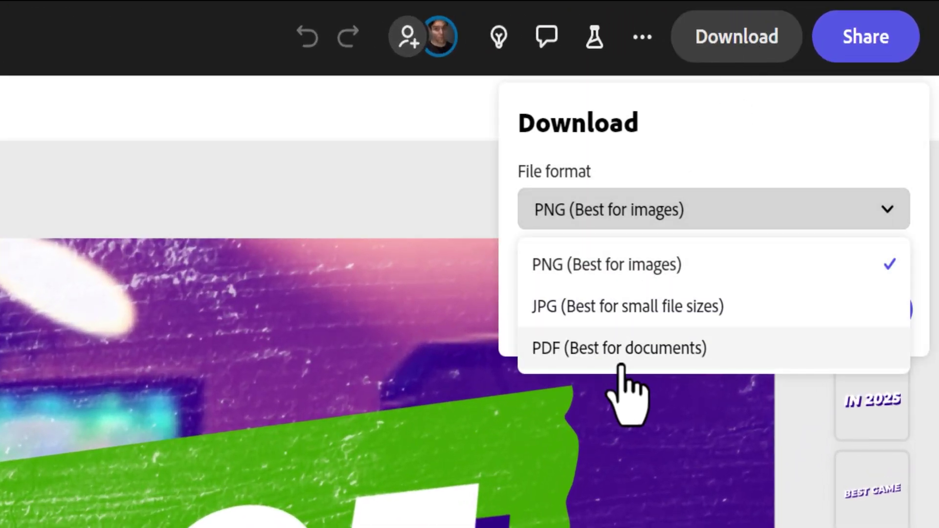
click(618, 150)
click(862, 30)
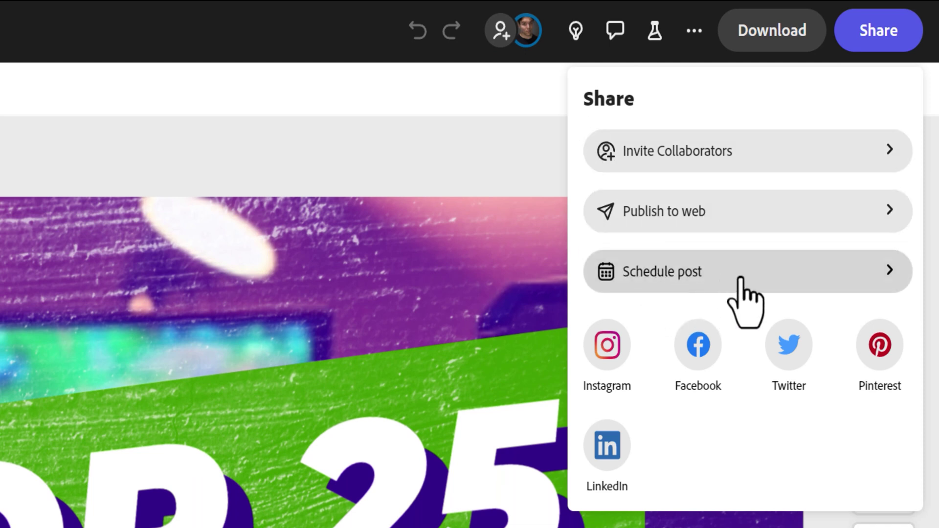
Step: Schedule the thumbnail as a social post for 08/15/2023 04:45 PM, saved as a draft, and pick a channel
click(646, 284)
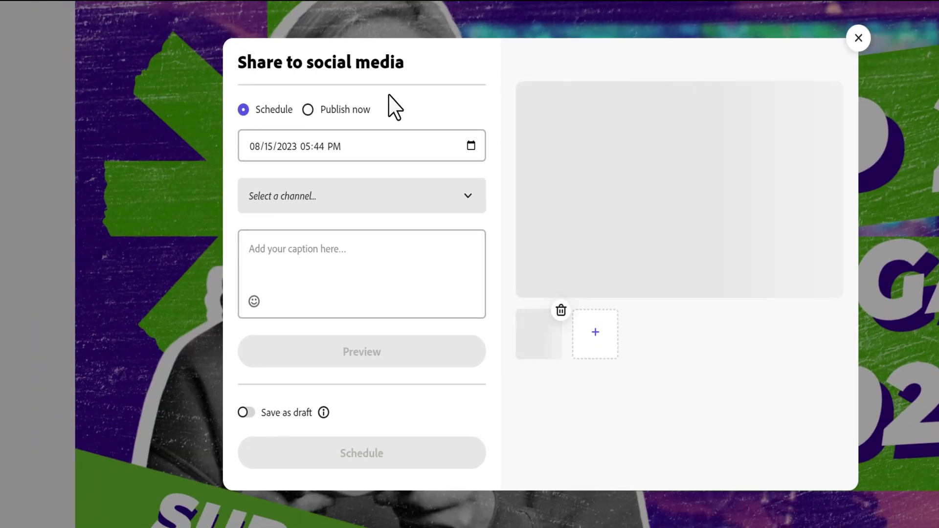
click(319, 109)
click(261, 159)
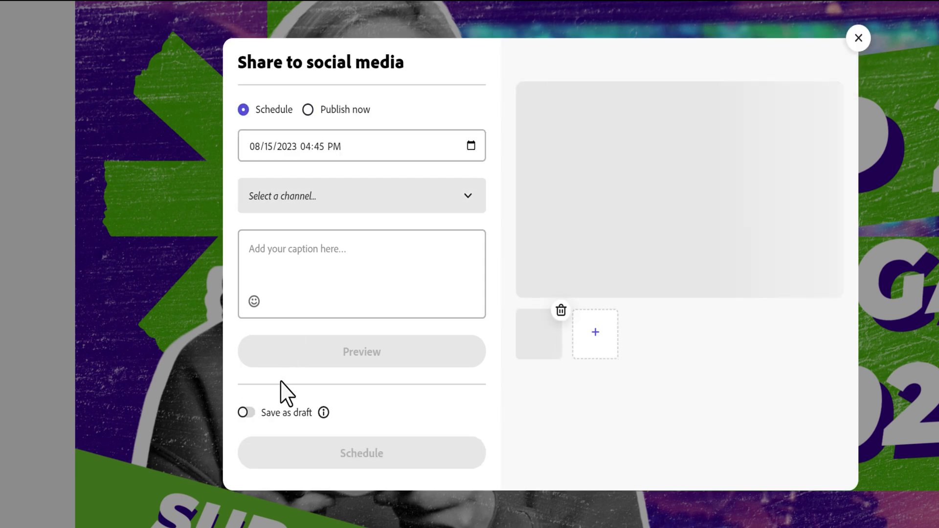
click(245, 414)
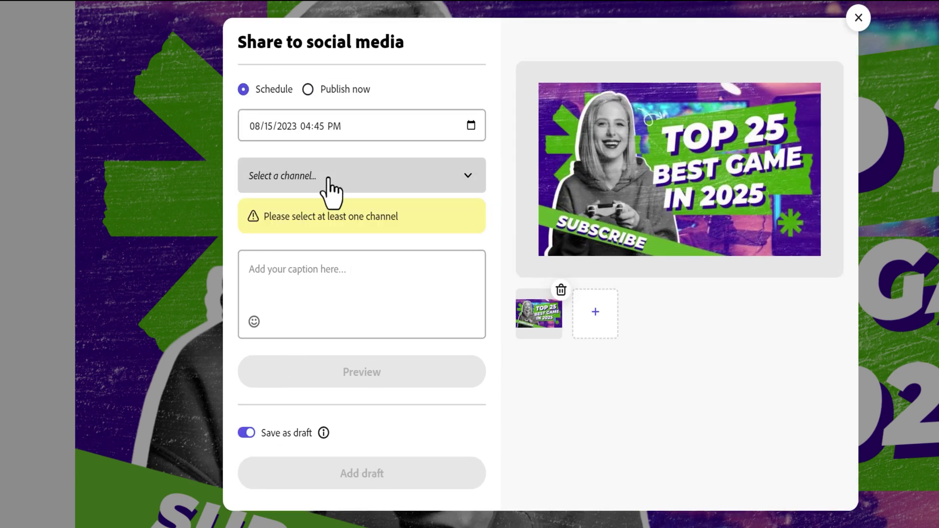
click(327, 179)
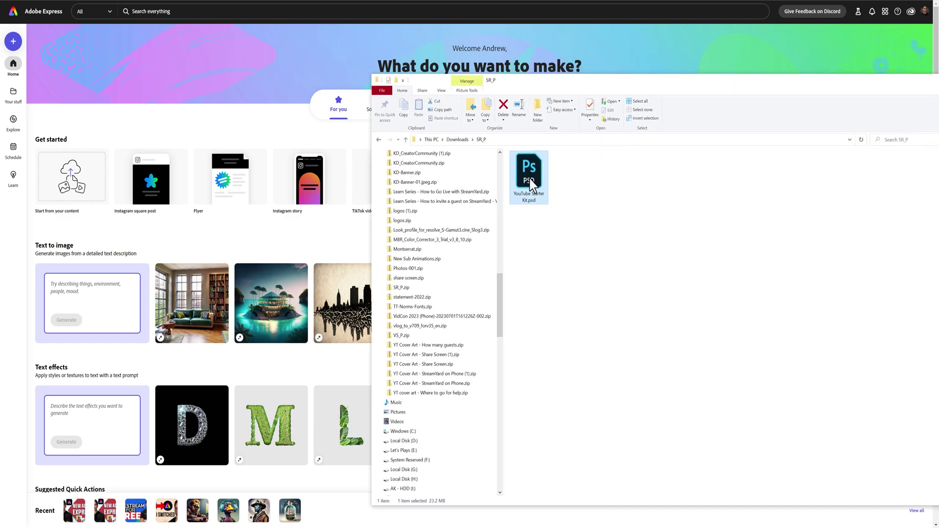
Step: Upload YouTube Starter Kit.psd through Upload media and open the converted file in the editor
drag(145, 199, 195, 189)
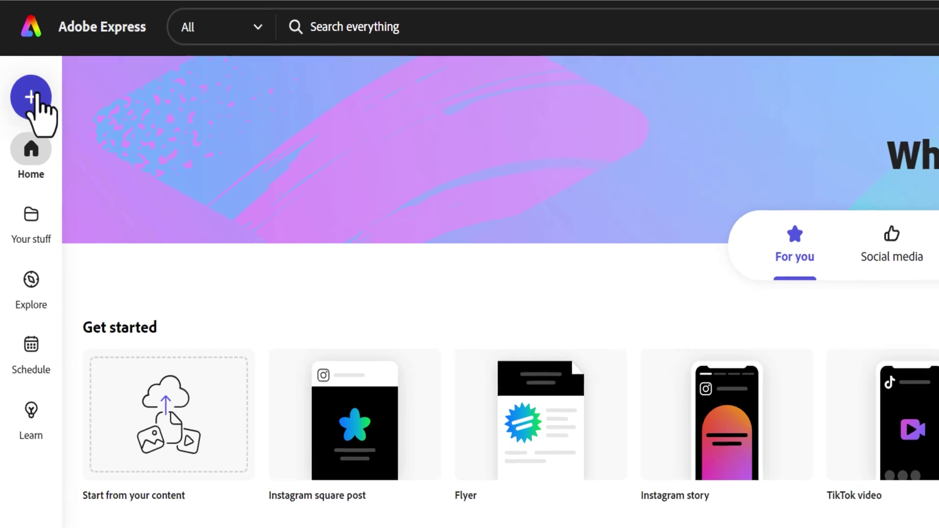
click(33, 98)
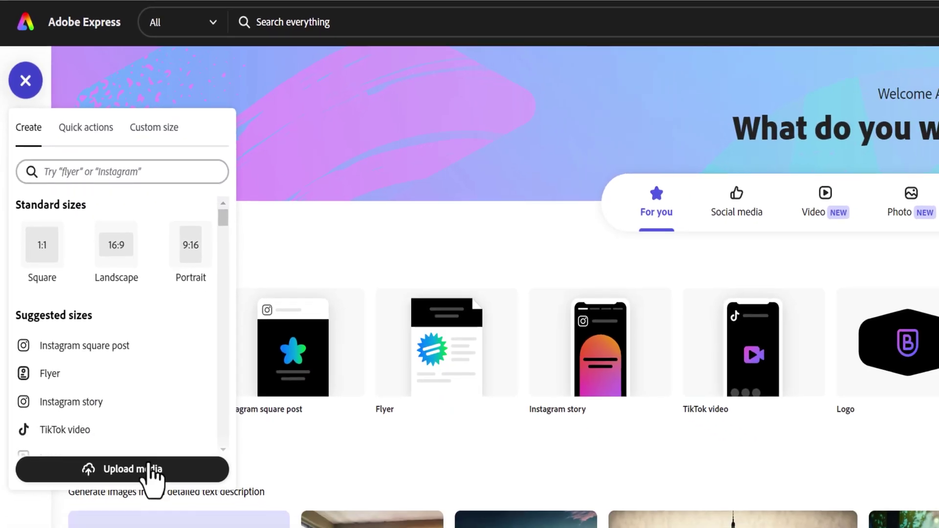
click(150, 467)
click(813, 81)
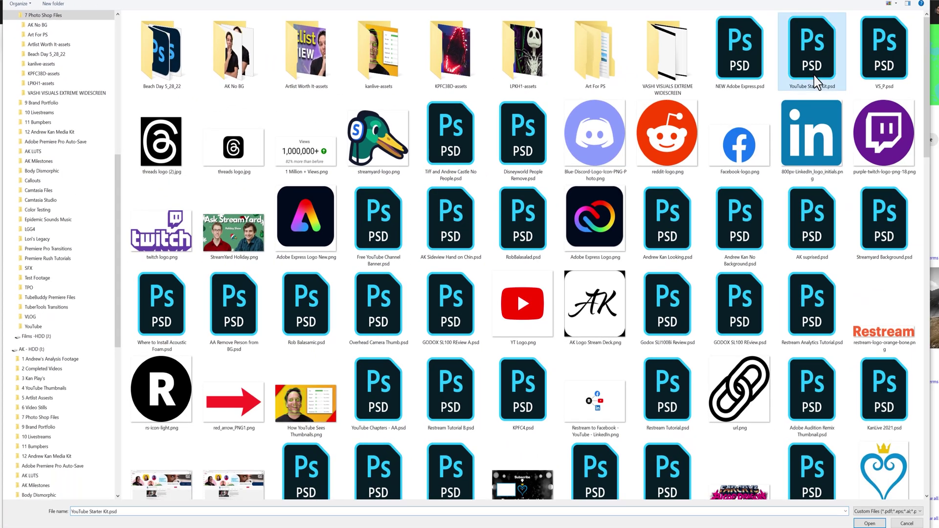
click(869, 523)
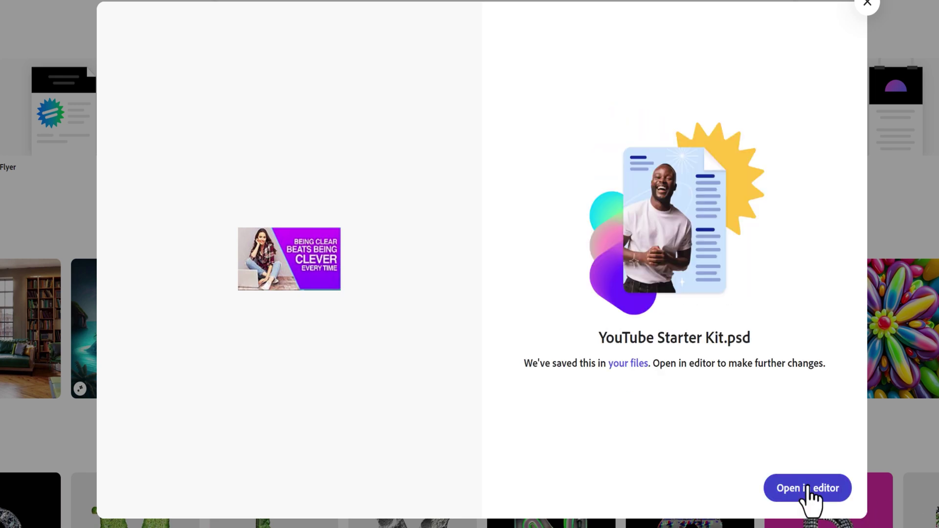
click(807, 487)
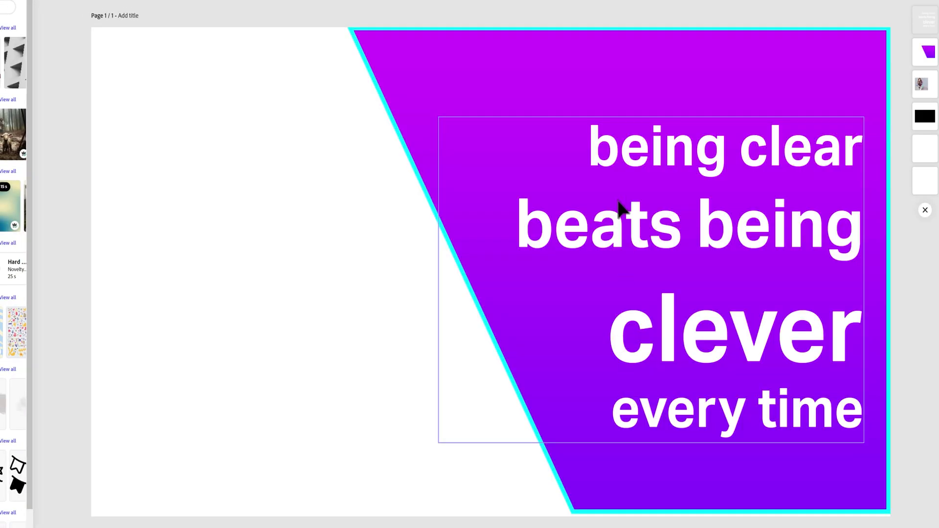
Step: Rename the project from YouTube Starter Kit to 'New YouTube Thumbnail'
click(620, 207)
click(555, 101)
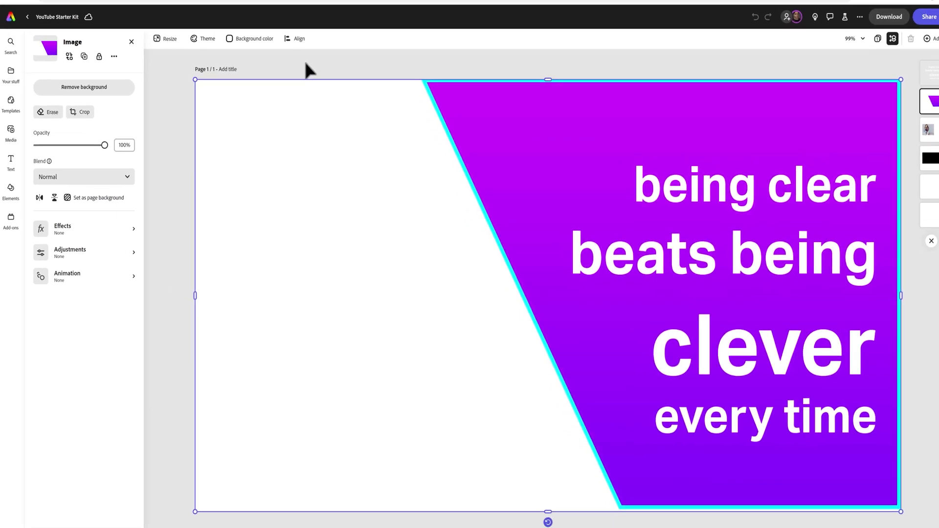
click(208, 11)
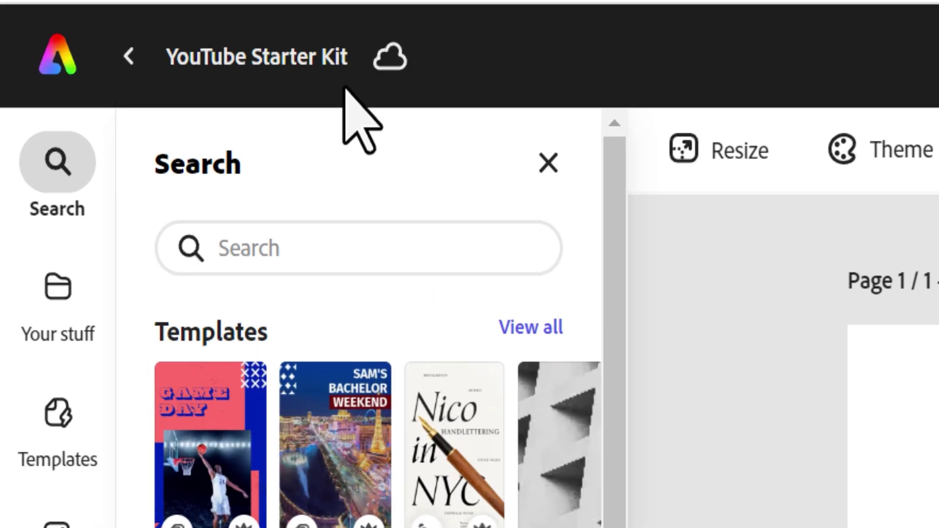
click(290, 62)
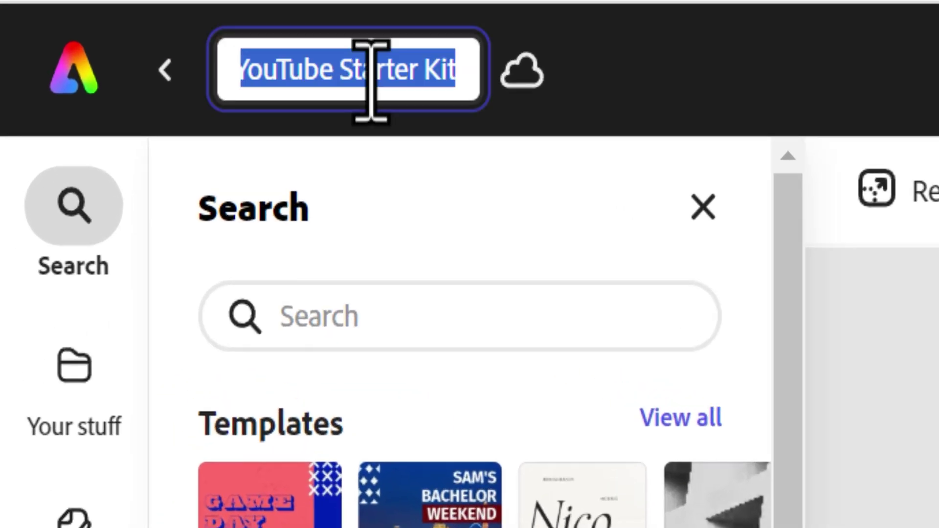
text(New YouT)
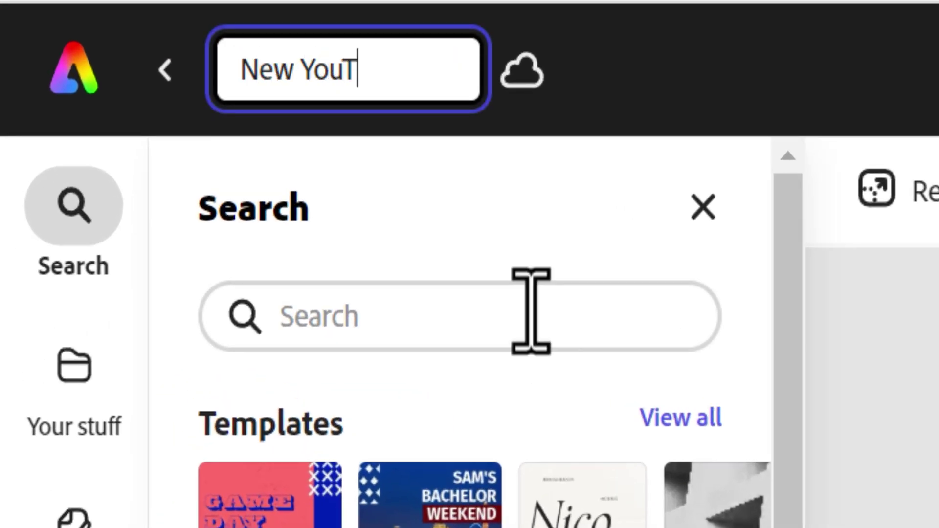
text(ube Thumbnail)
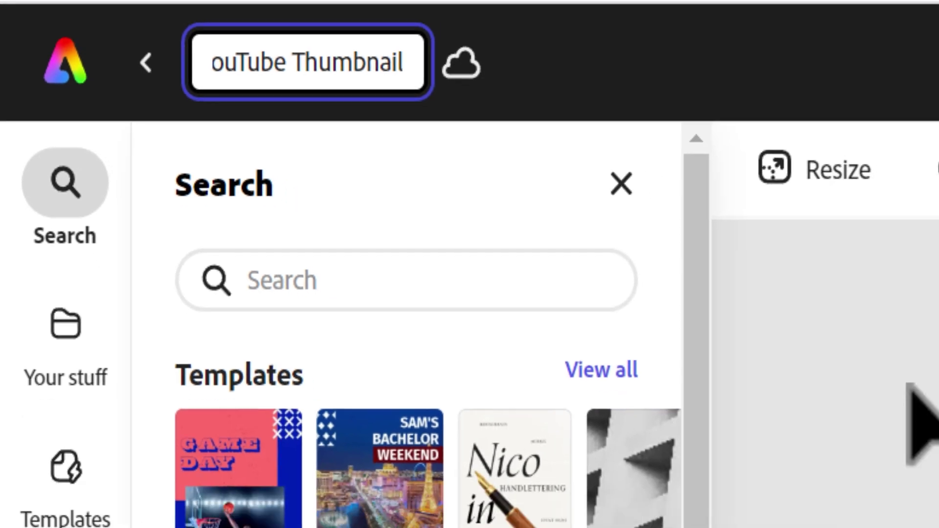
key(Return)
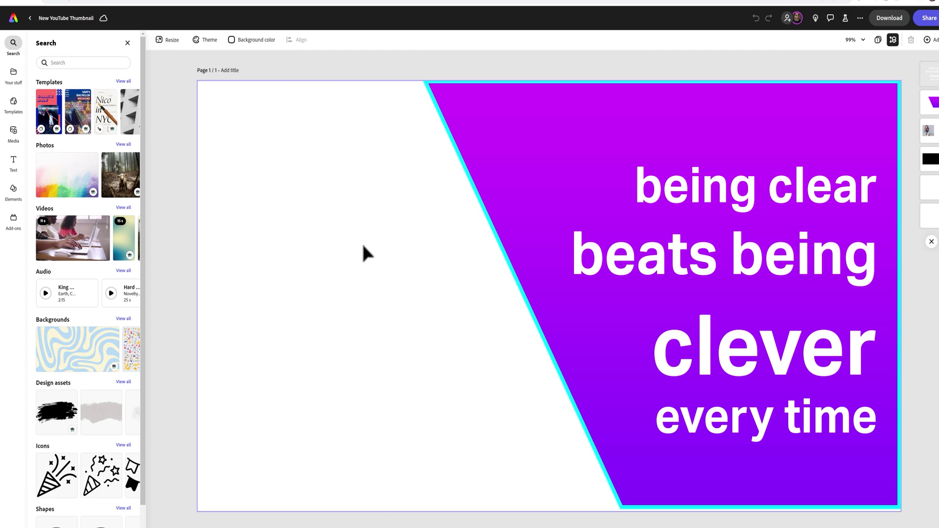
click(927, 101)
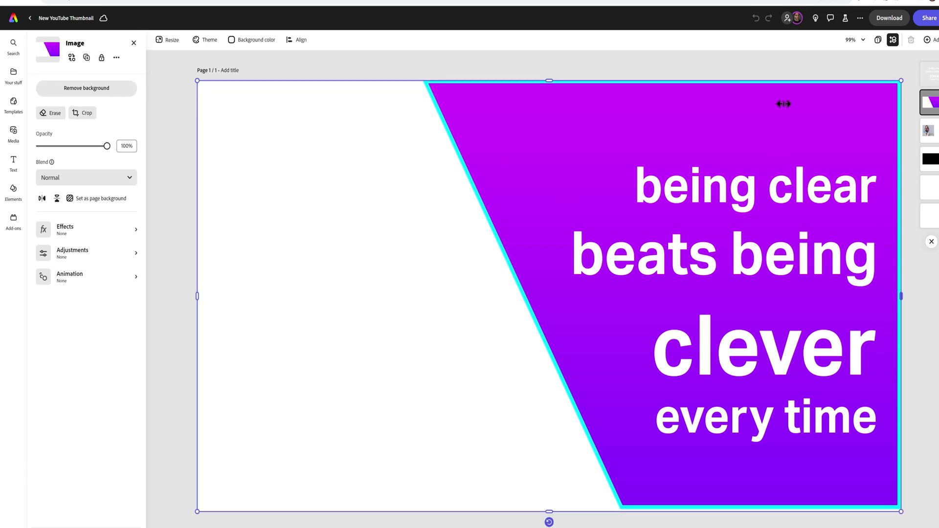
click(59, 115)
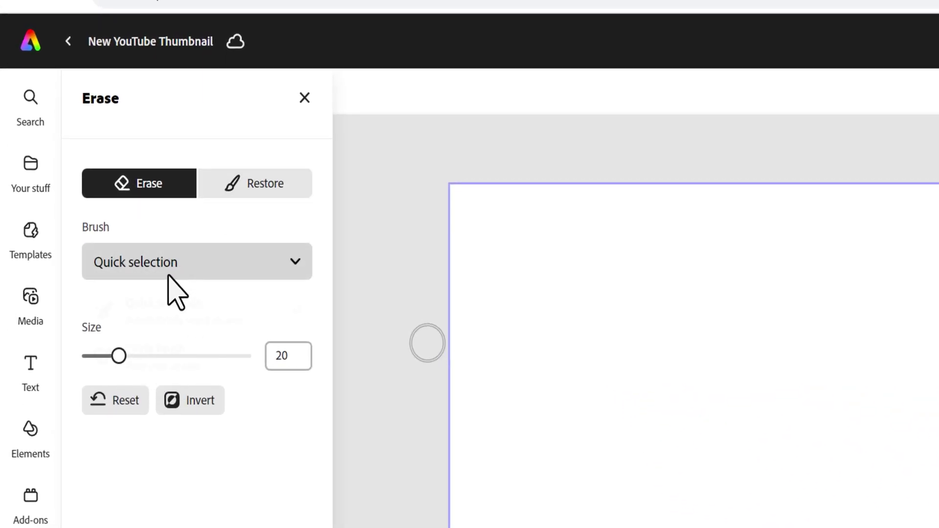
click(540, 352)
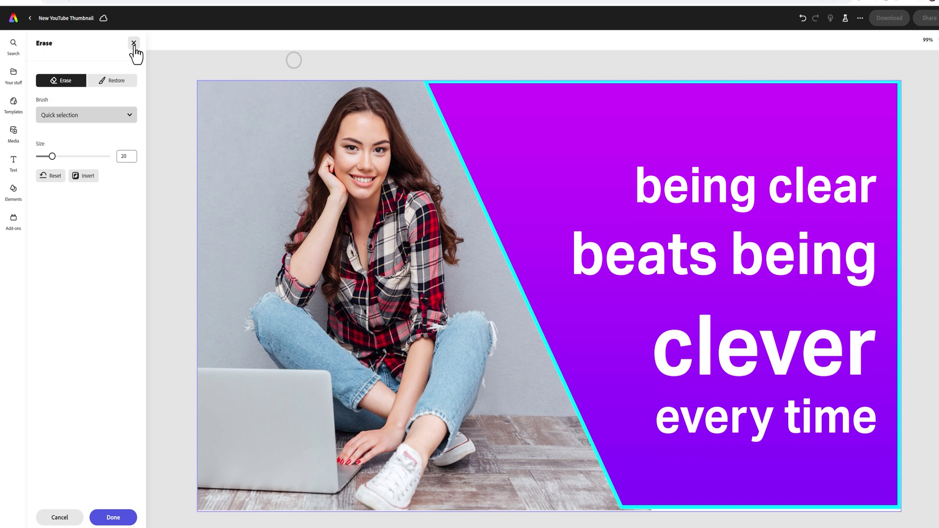
click(135, 44)
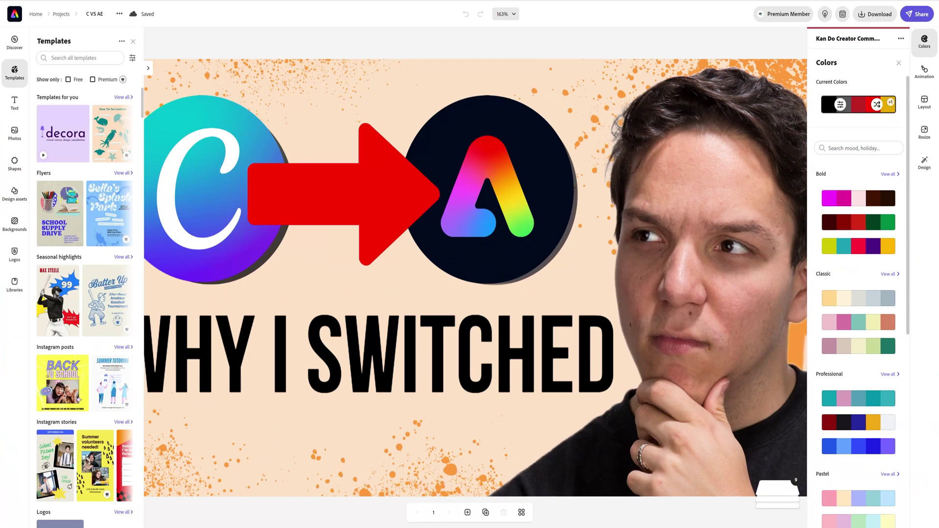
click(915, 79)
click(16, 117)
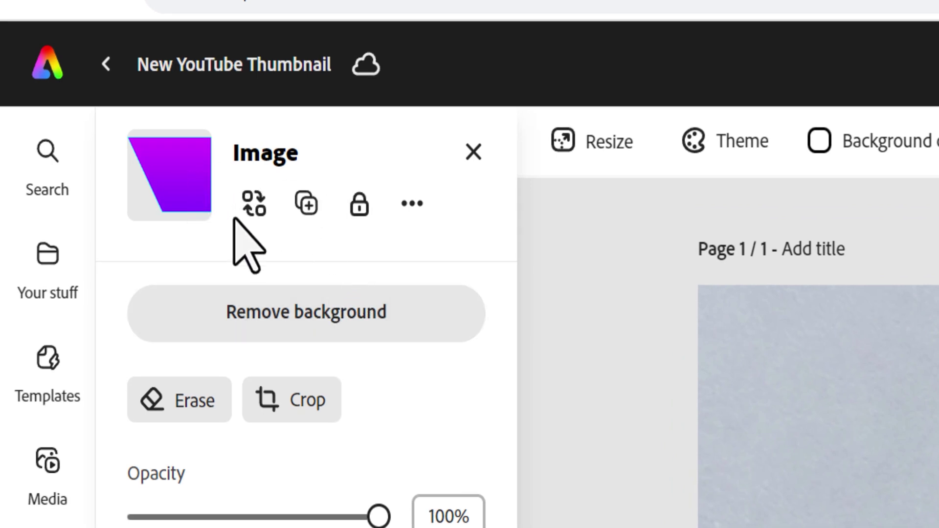
Step: Lock the purple background image, toggling the lock off and on to confirm it holds
click(359, 205)
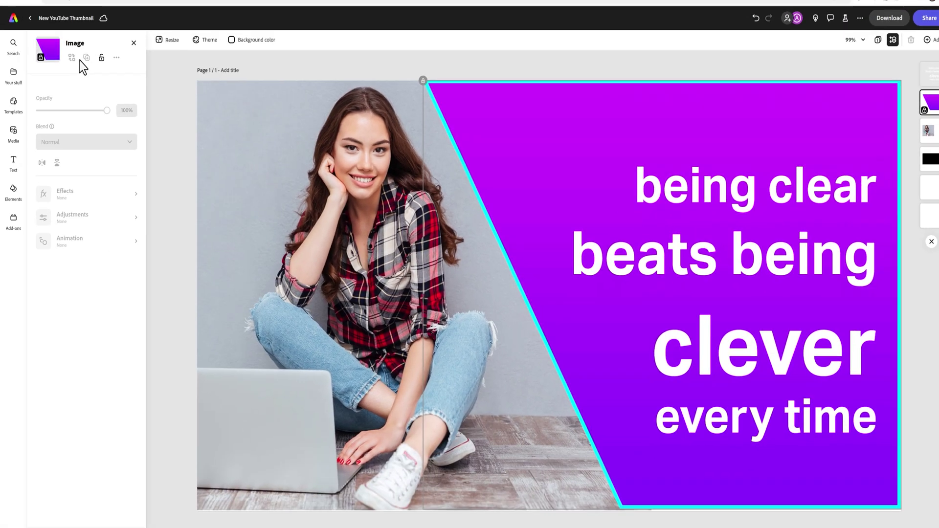
click(101, 58)
click(101, 59)
Step: Select the 'being clear beats being clever' headline text to replace it with '10 SURPRISING BETTA FISH FACTS!'
click(675, 205)
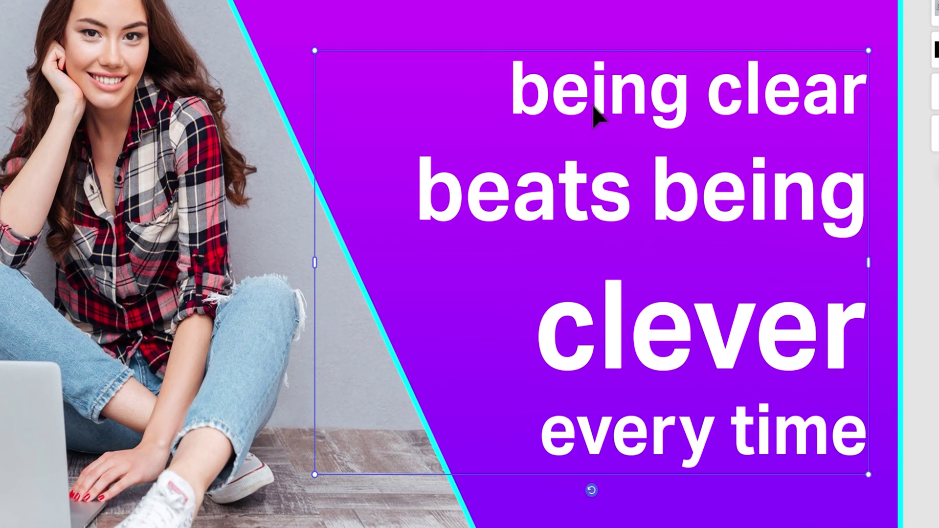
double_click(593, 93)
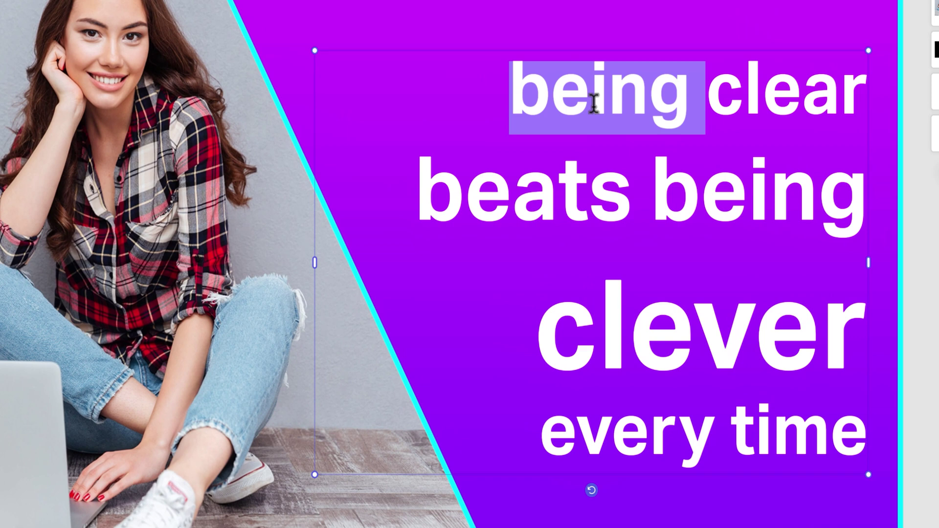
drag(515, 94, 935, 521)
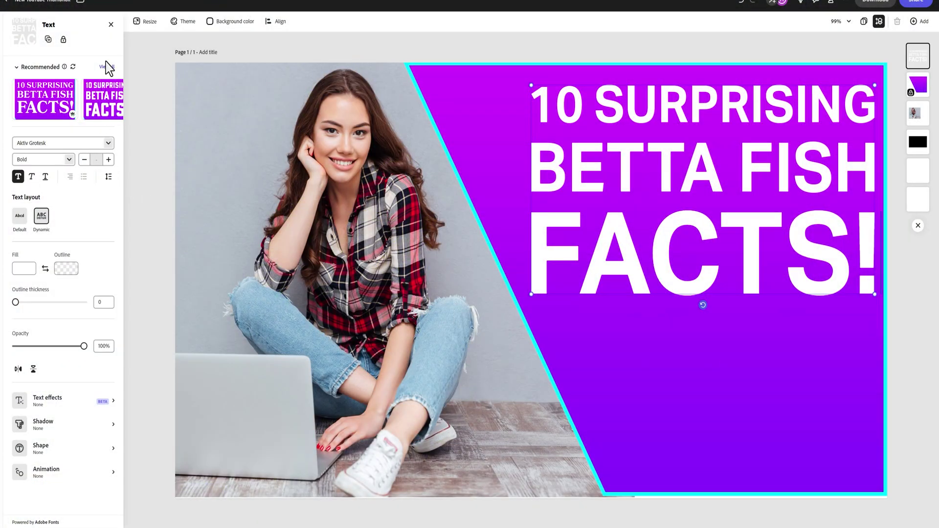
Step: Apply a condensed recommended text style to the headline and lock it in place
click(106, 67)
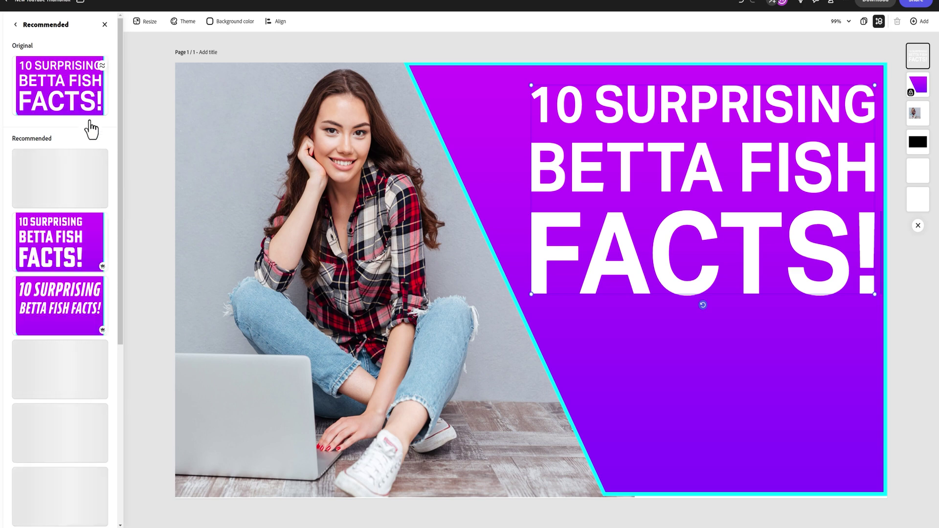
click(56, 239)
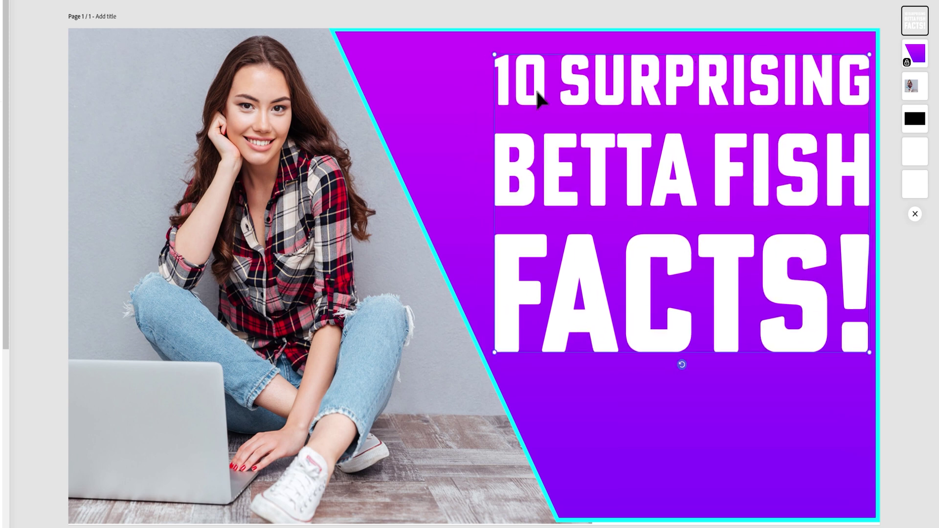
right_click(537, 95)
click(560, 232)
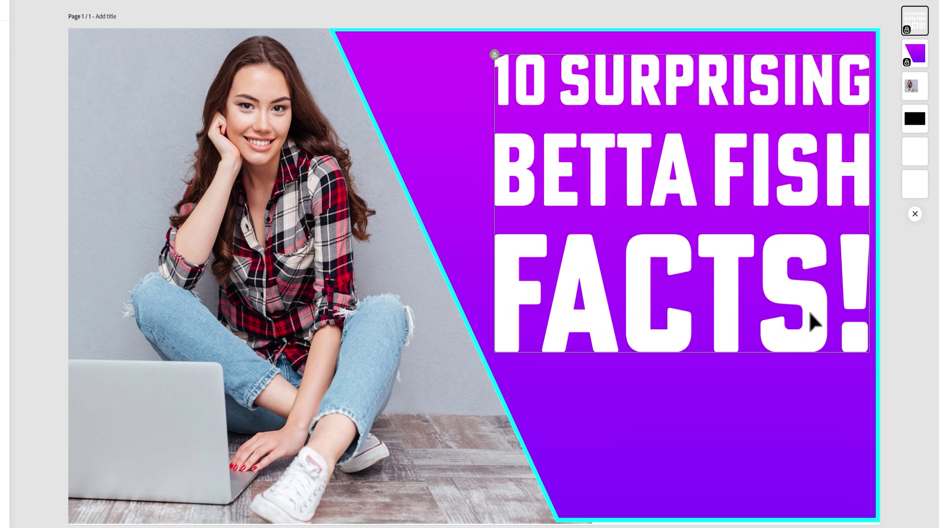
click(284, 177)
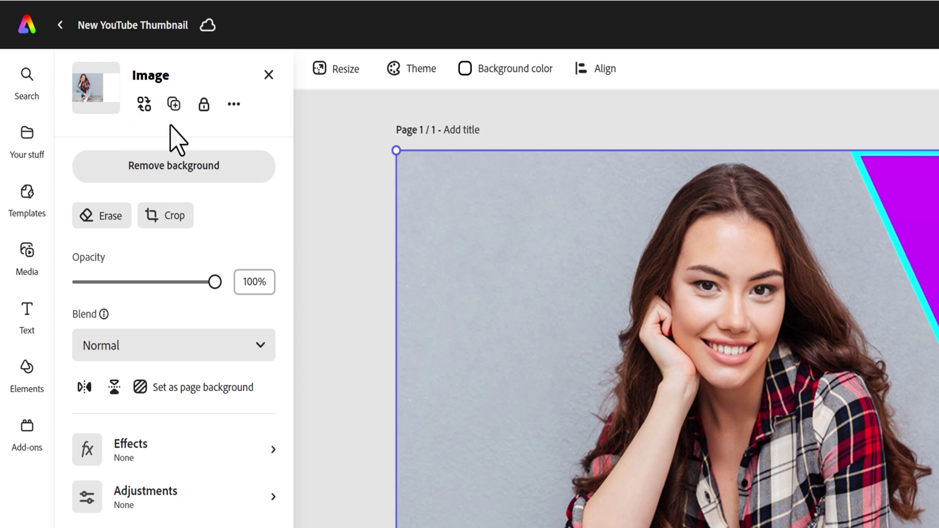
Step: Duplicate the woman's photo, fade the copy, and lock it
click(174, 106)
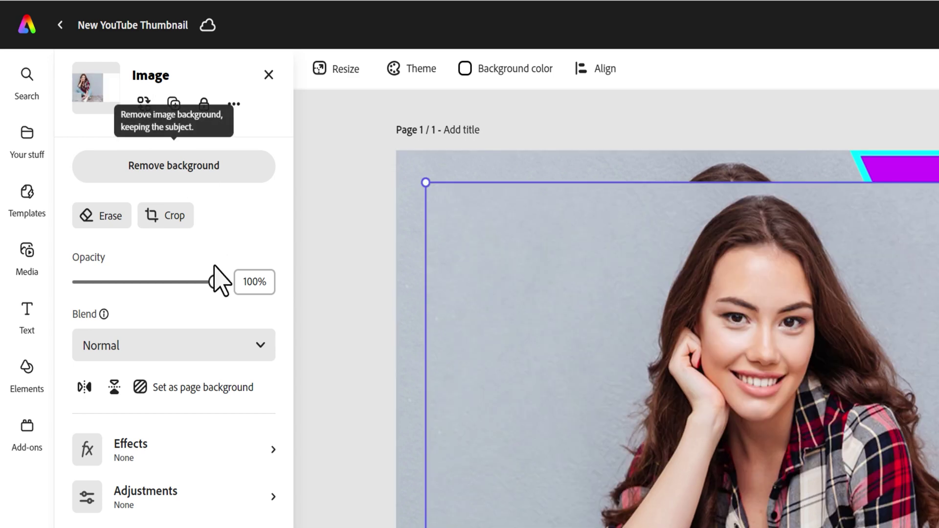
drag(214, 283, 43, 292)
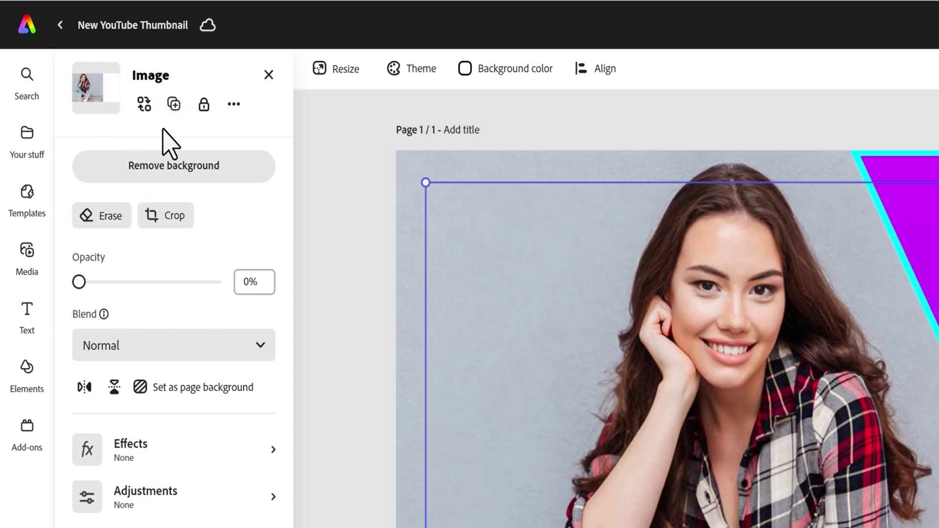
click(203, 105)
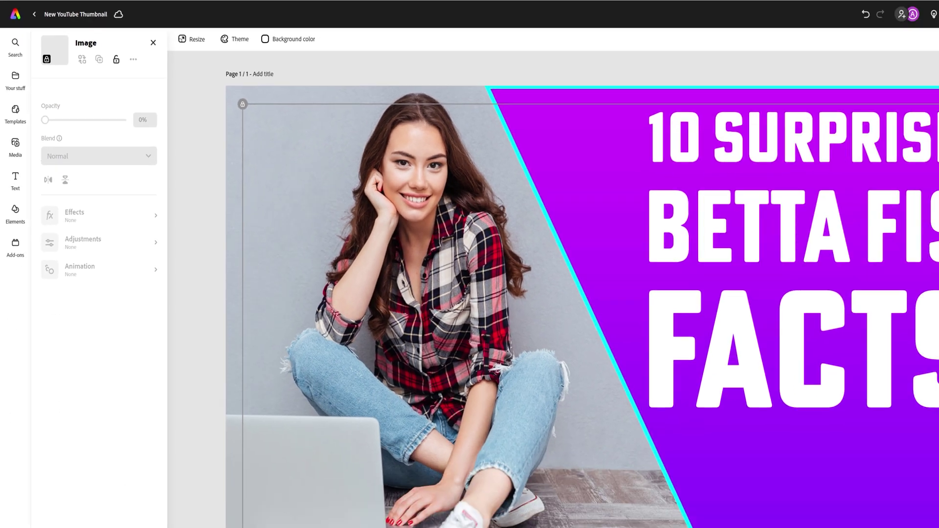
Step: Replace the original photo with the red betta fish image from a 'Betta Fish' stock search
click(648, 152)
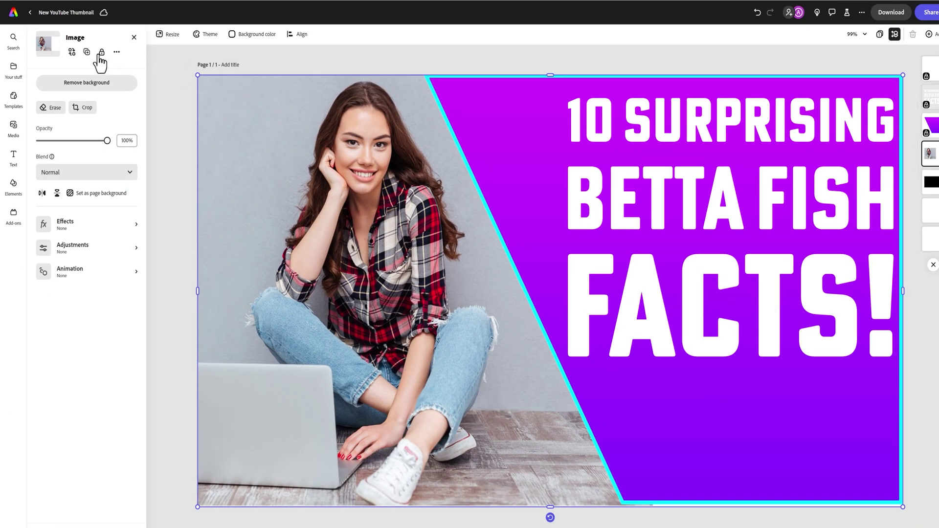
click(71, 52)
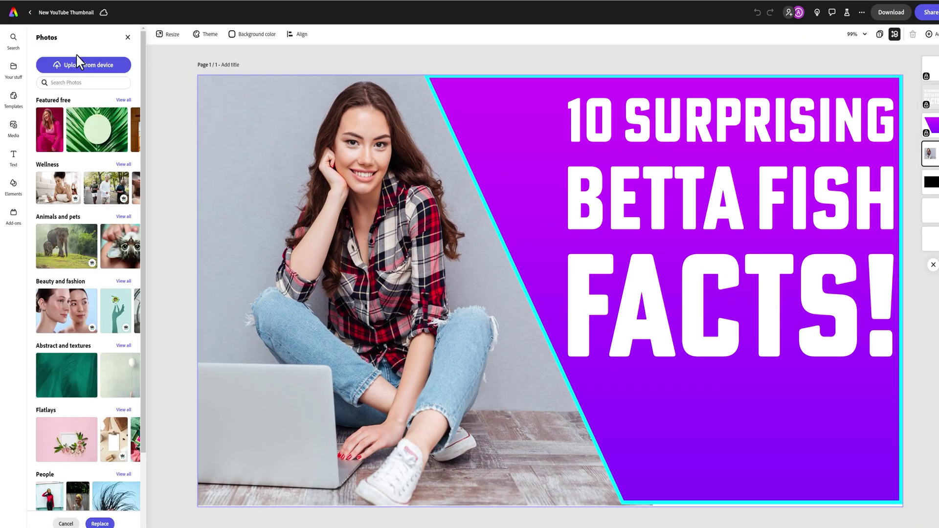
click(83, 83)
text(Betta Fish)
key(Return)
scroll(85, 245, down, 5)
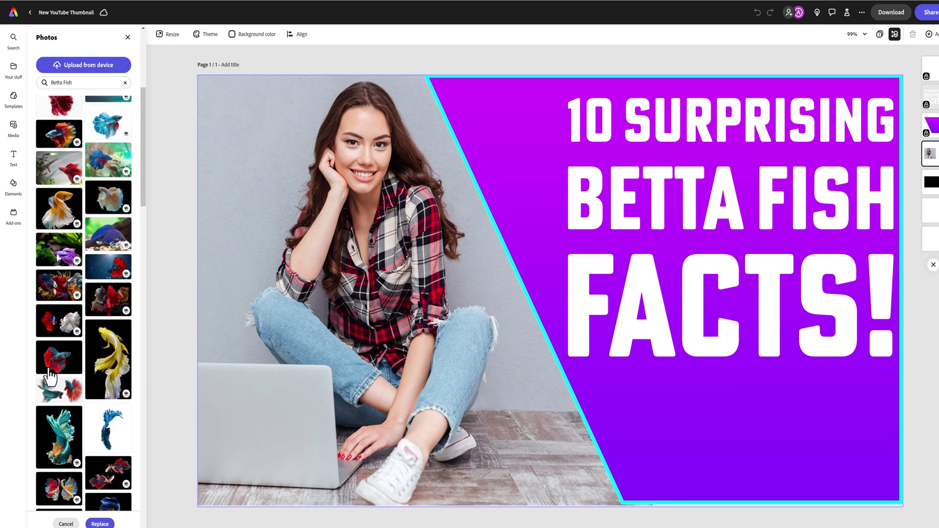
click(55, 370)
click(681, 229)
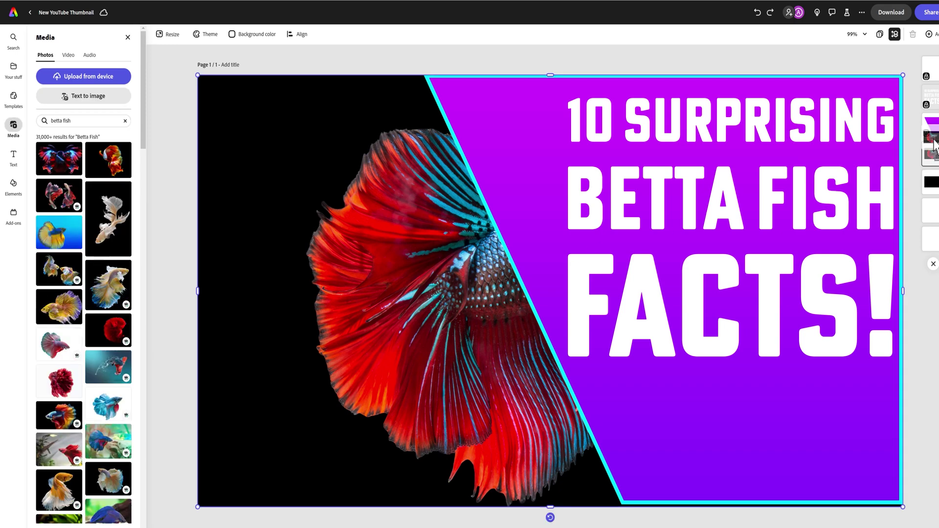
Step: Shrink the fish image, move it to the left, and layer it behind the headline
key(ctrl+shift+bracketright)
drag(198, 76, 397, 197)
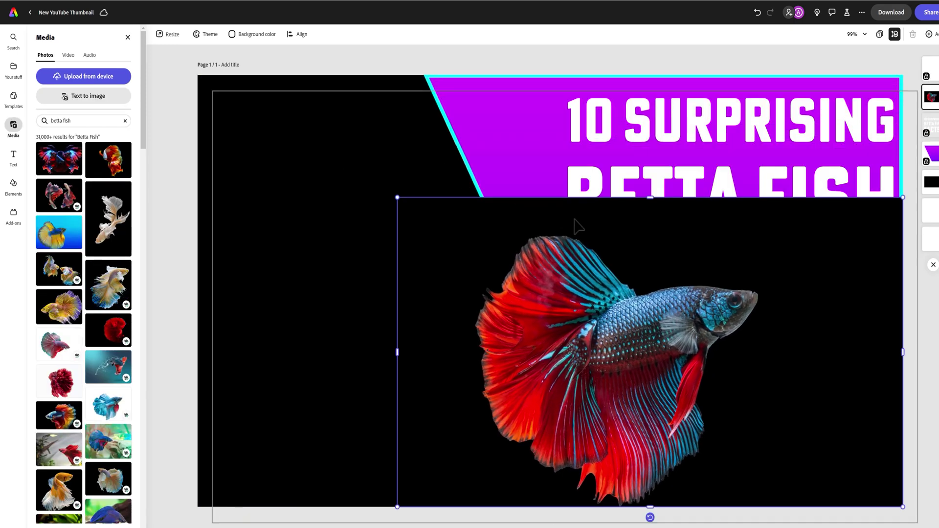
drag(826, 316, 565, 260)
key(ctrl+shift+bracketleft)
Step: Deselect the fish image, then browse Your stuff's Brands and Libraries before returning to Files
click(194, 103)
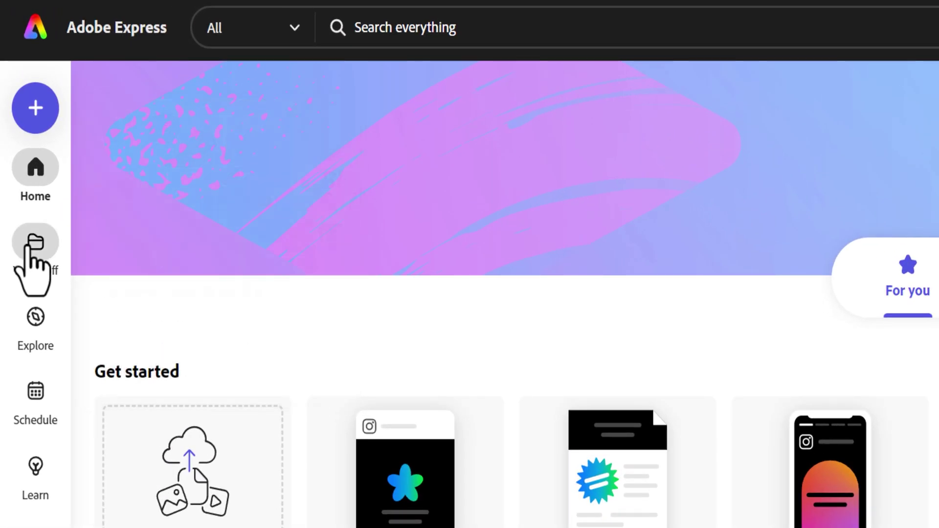
click(30, 247)
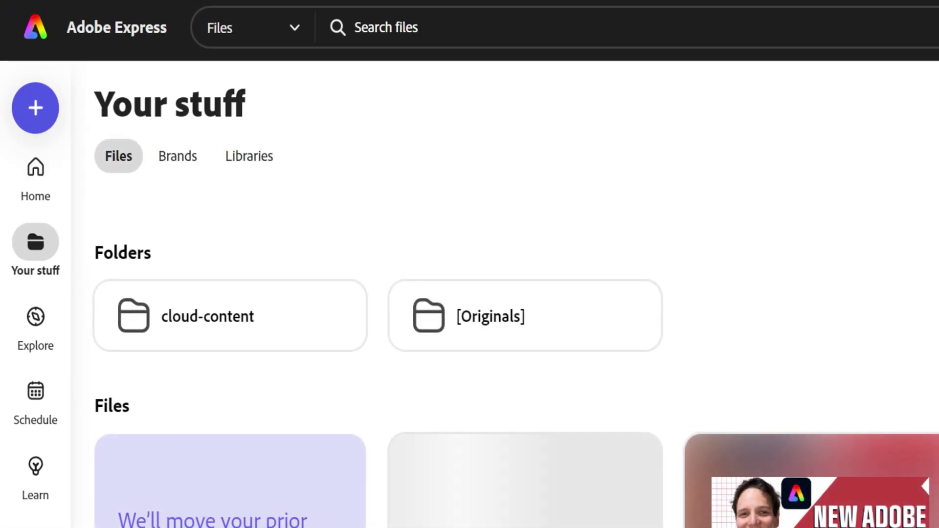
click(180, 157)
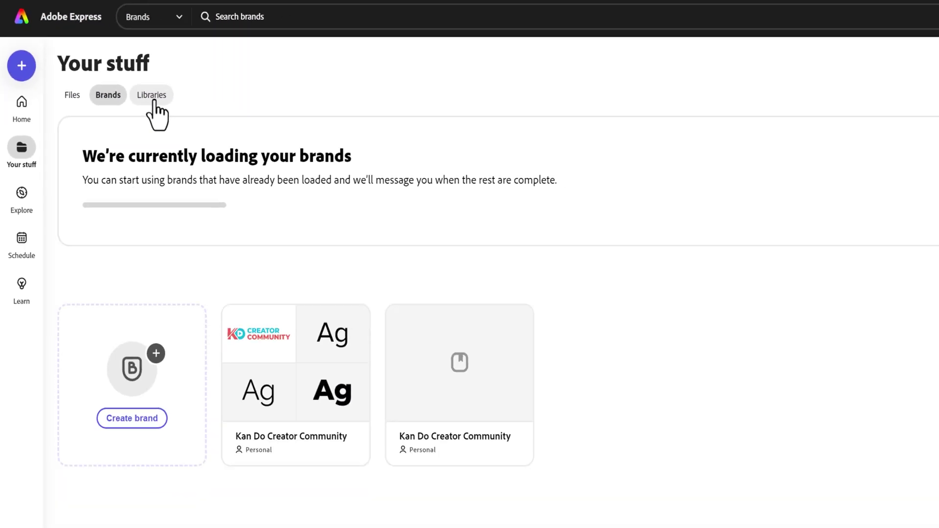
click(249, 156)
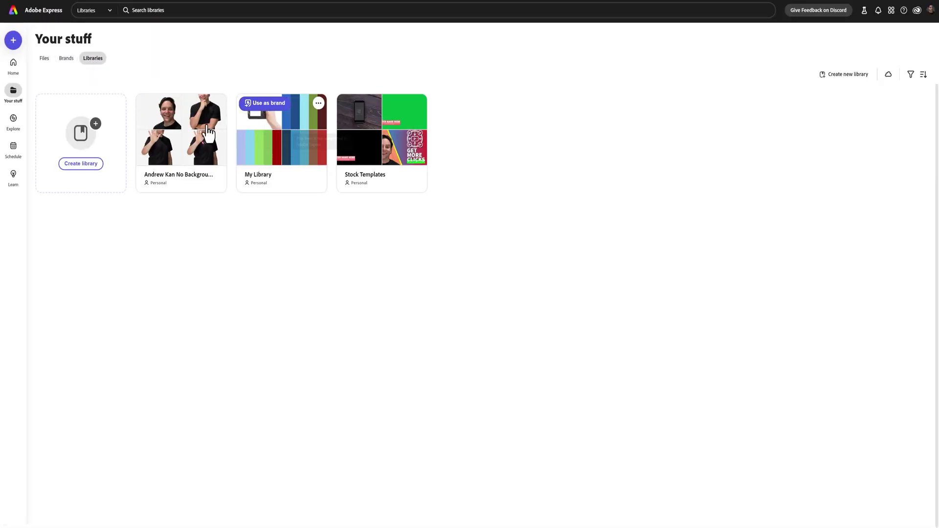
click(47, 58)
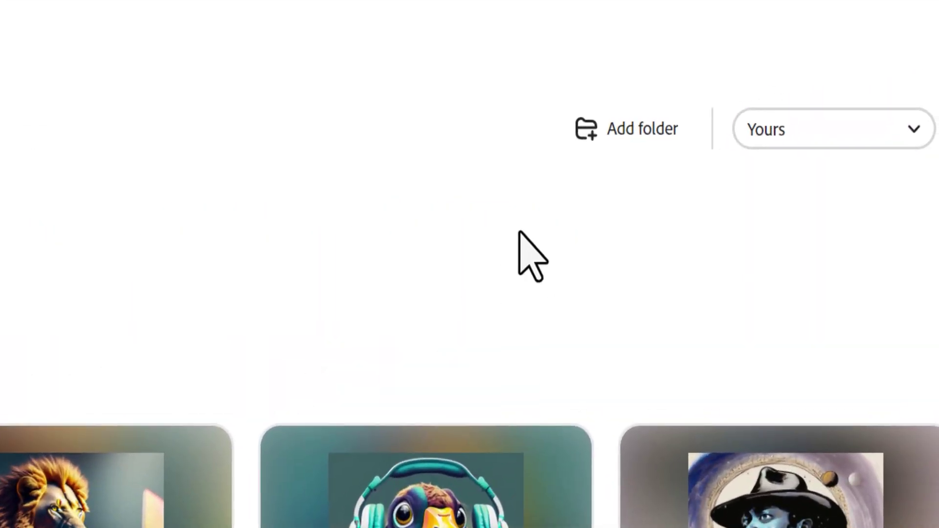
Step: Create a new folder named 'AI ART'
click(762, 106)
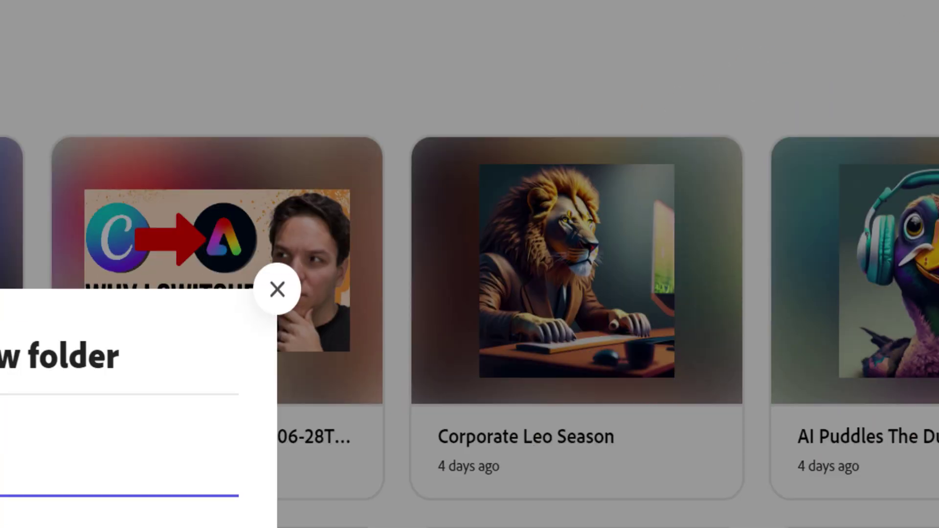
text(A)
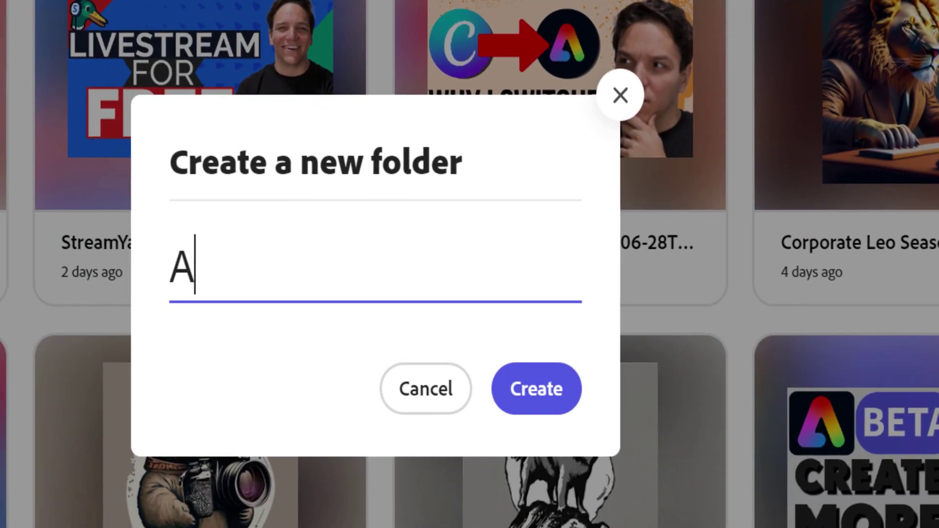
text(I ART)
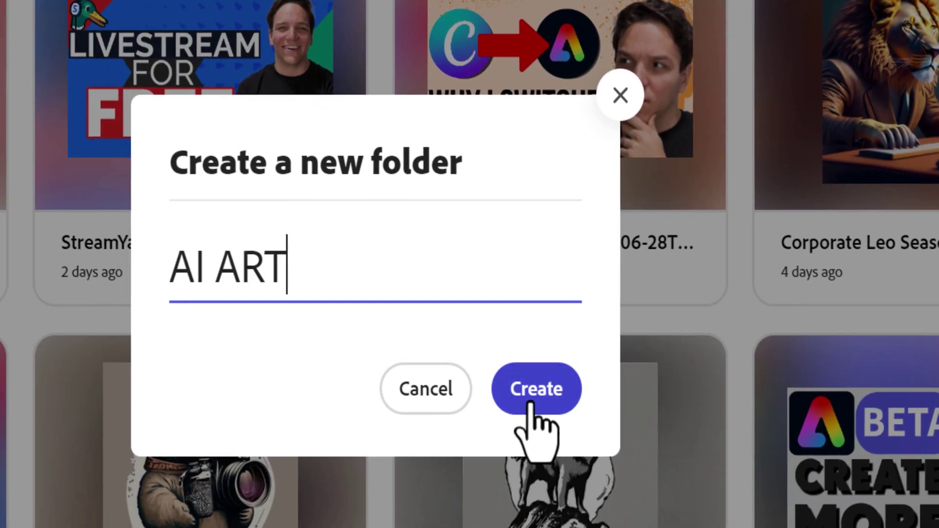
click(535, 397)
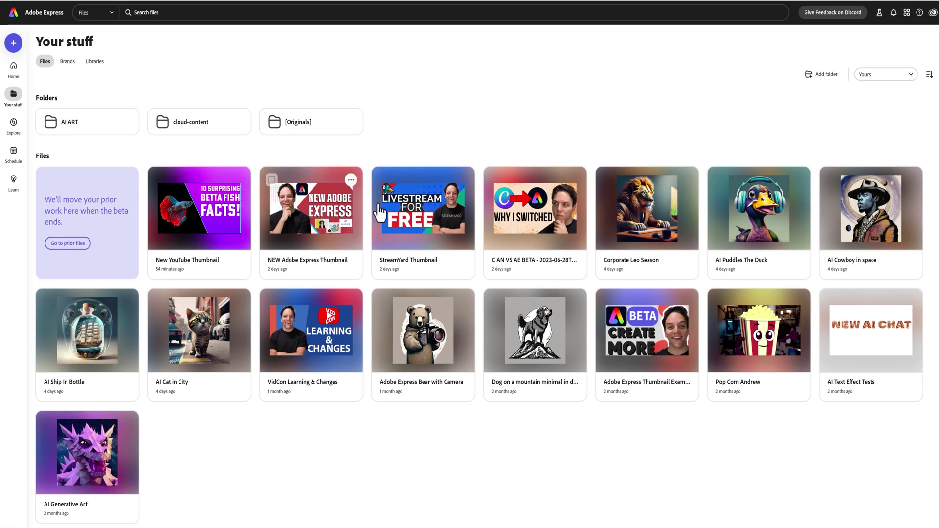
Step: Select the AI image files, like Corporate Leo Season, AI Puddles The Duck and AI Cowboy in space, and move them into a folder
click(607, 180)
click(720, 180)
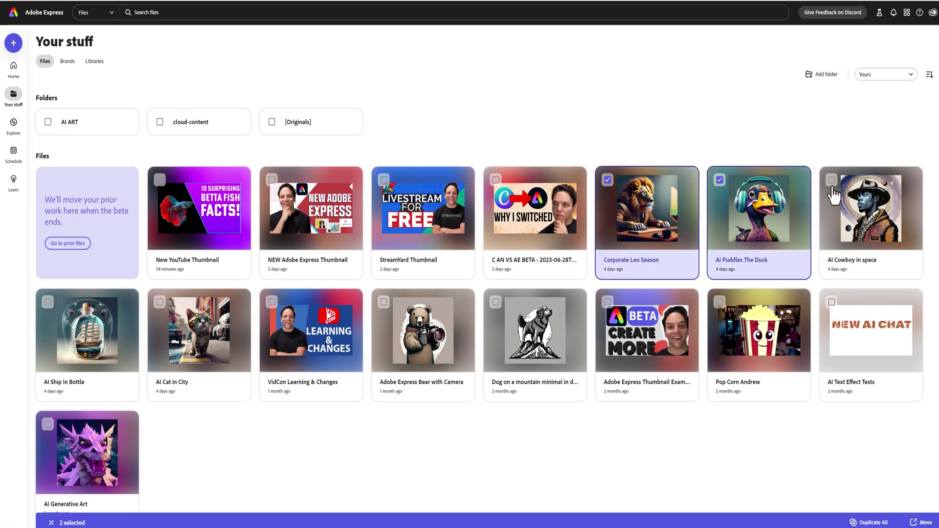
click(831, 180)
click(832, 302)
click(719, 301)
click(160, 302)
click(47, 301)
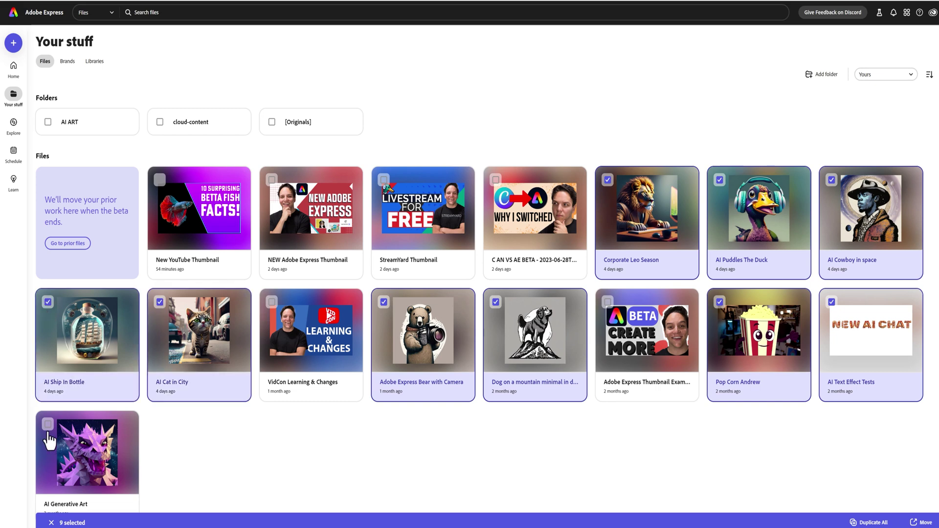
click(47, 424)
drag(784, 366, 118, 131)
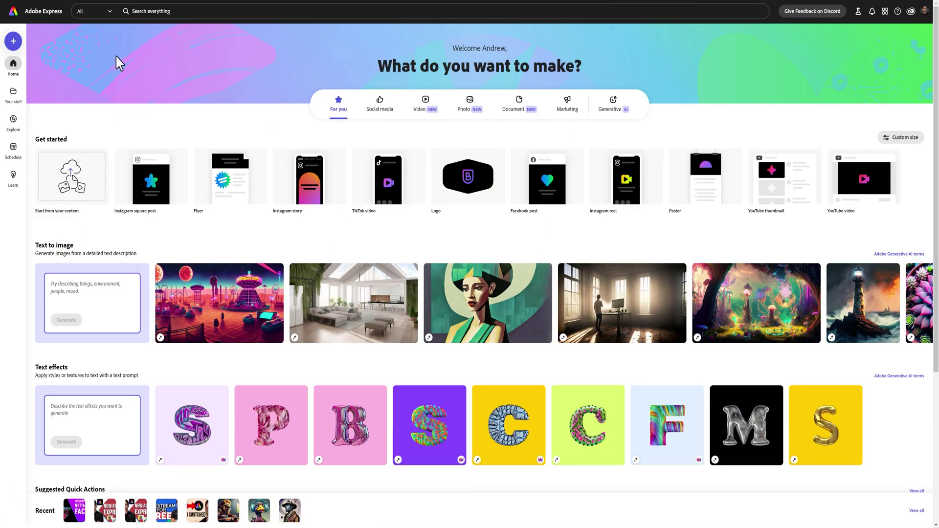
Step: Generate images from the Text to image prompt 'Minimalist ink art of a bear climbing a tree.'
click(615, 109)
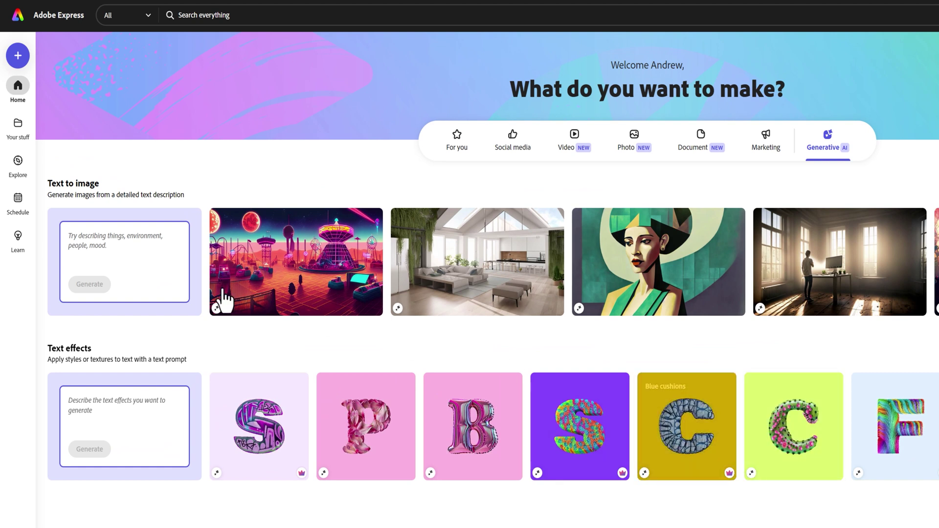
click(125, 261)
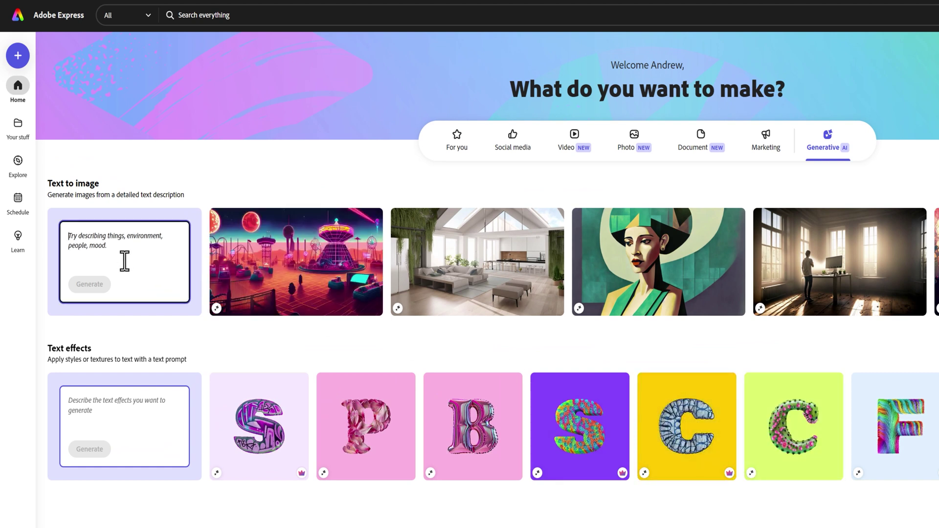
text(Min)
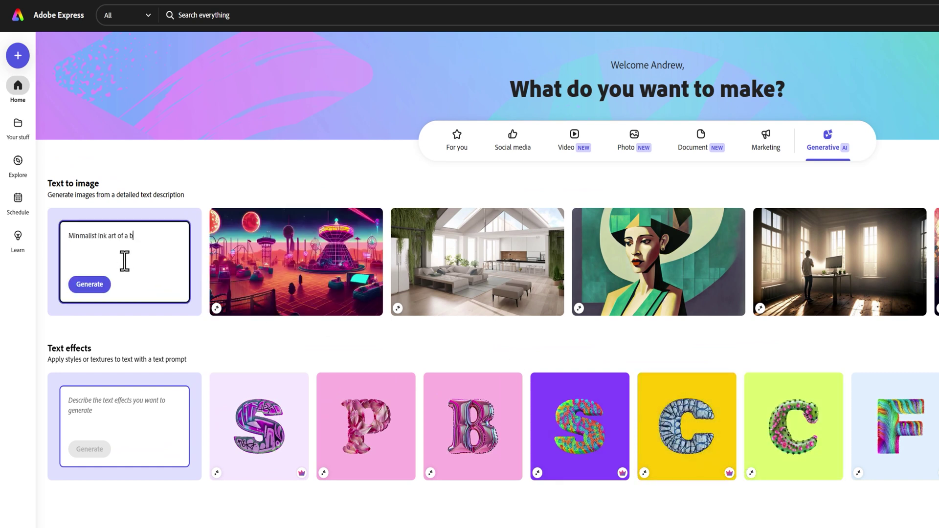
click(79, 285)
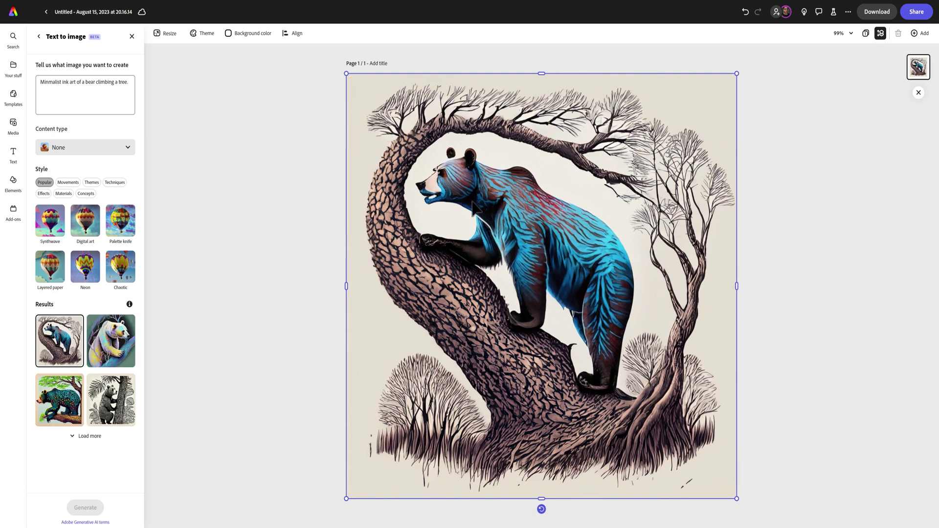
Step: Place the black-and-white ink bear on the canvas and load more bear results
mouse_move(114, 404)
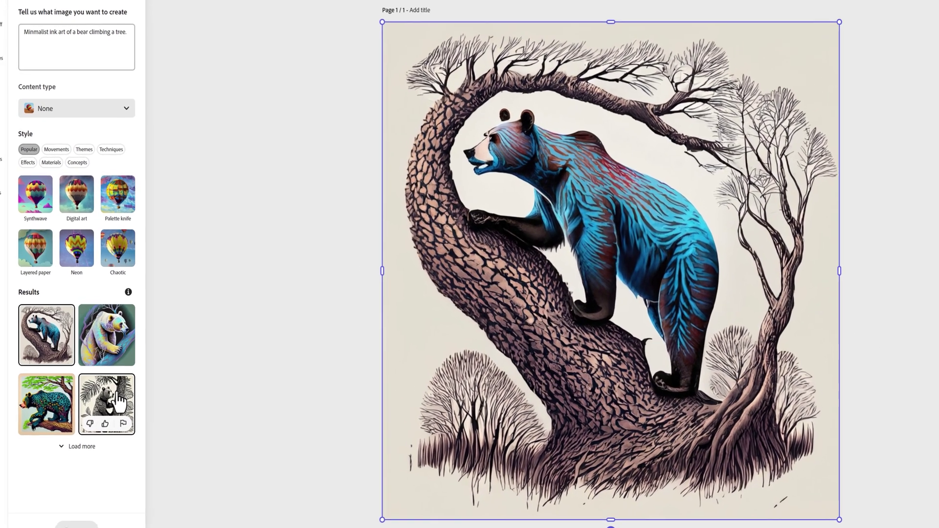
click(117, 401)
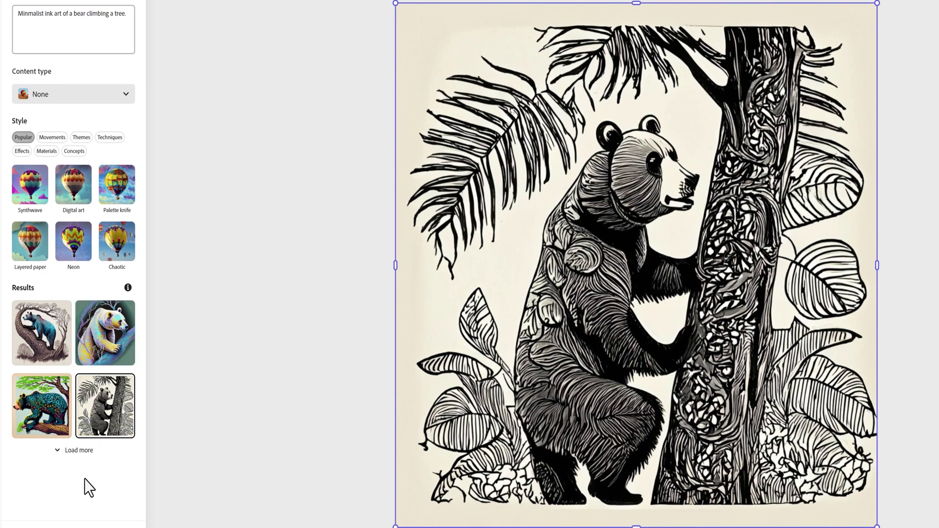
click(84, 457)
scroll(63, 342, down, 2)
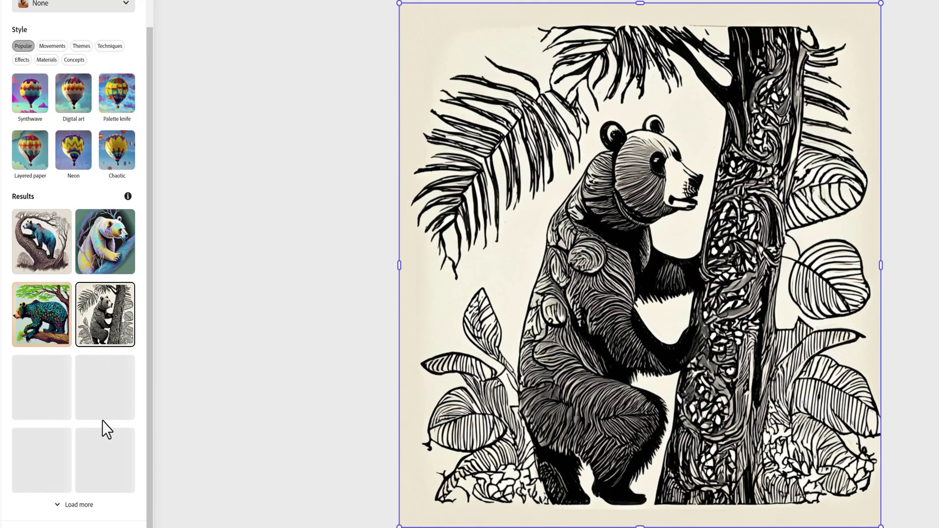
Step: Open and dismiss the feedback form, then place the colourful and final bear results
click(42, 341)
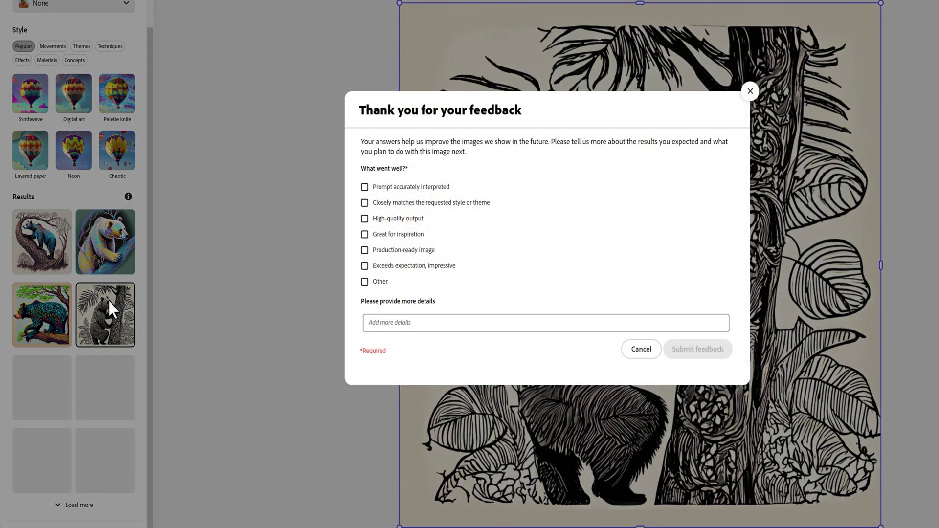
click(749, 92)
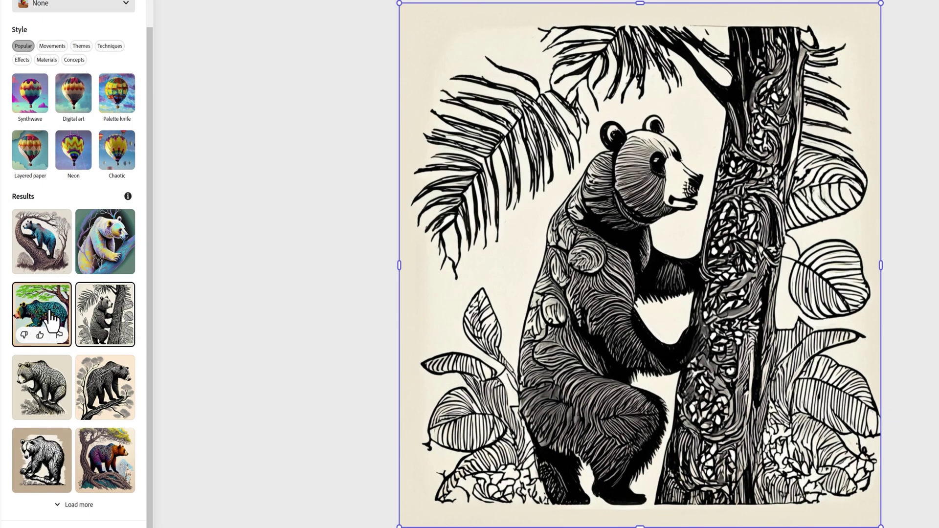
click(56, 335)
click(106, 469)
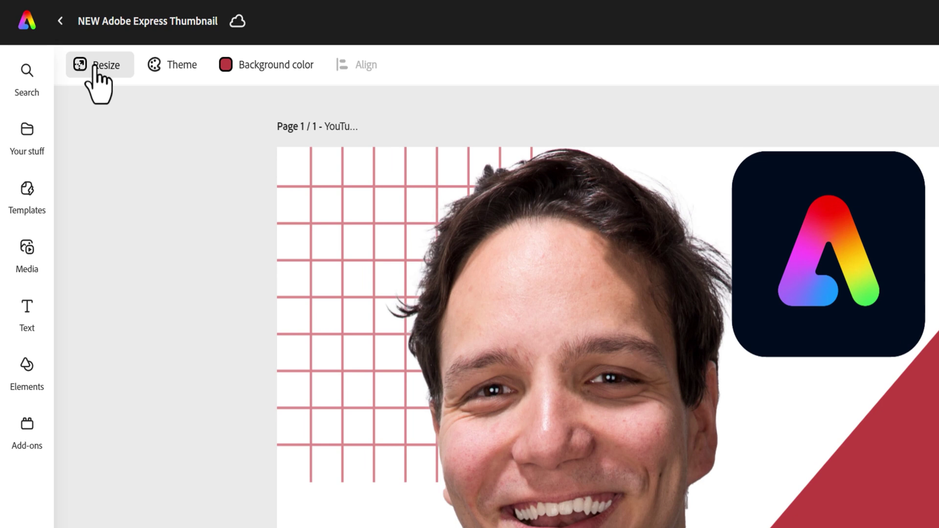
Step: Add an Instagram story-sized copy of the thumbnail alongside the original
click(95, 67)
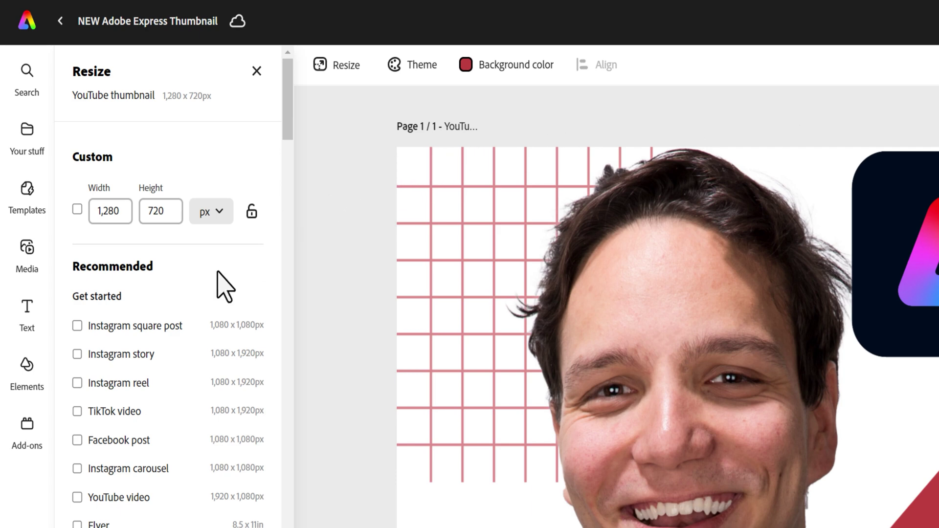
click(78, 354)
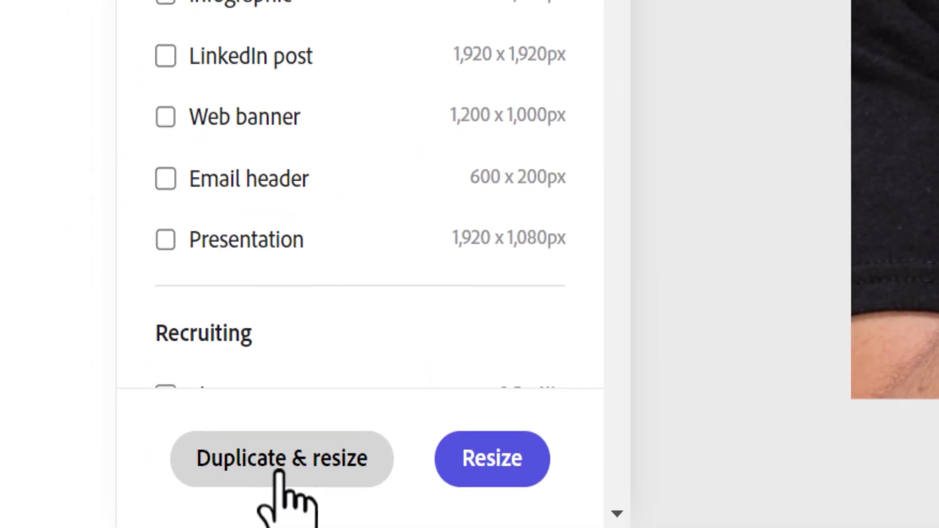
click(318, 473)
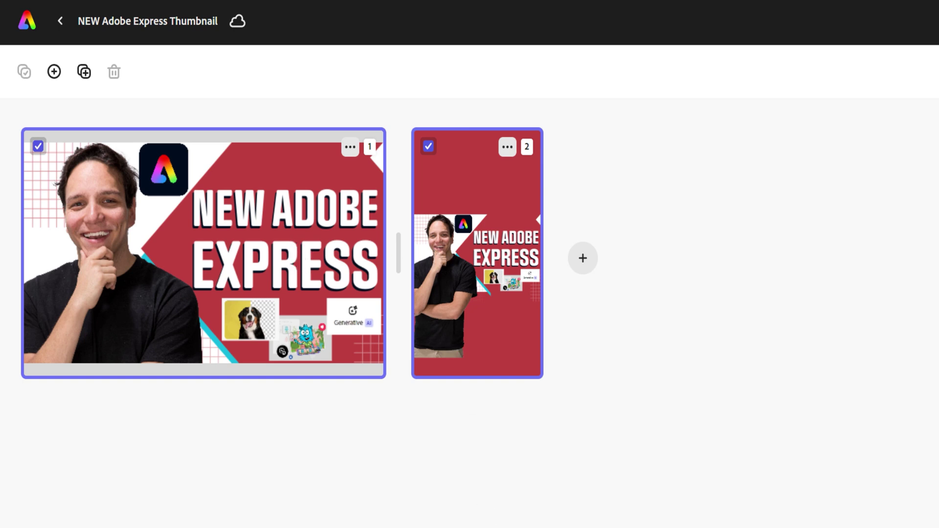
Step: Add LinkedIn blog post-sized copies, then include page 4 in the selection
double_click(475, 275)
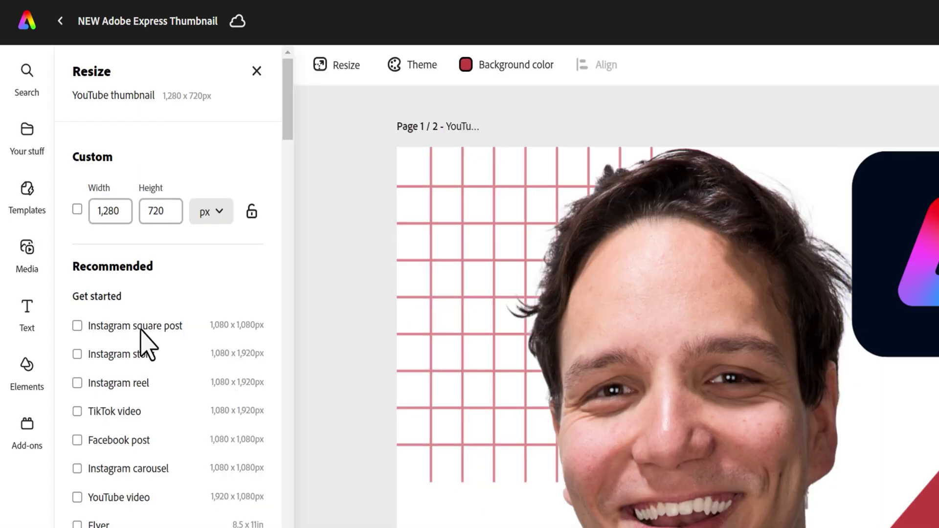
scroll(146, 346, down, 15)
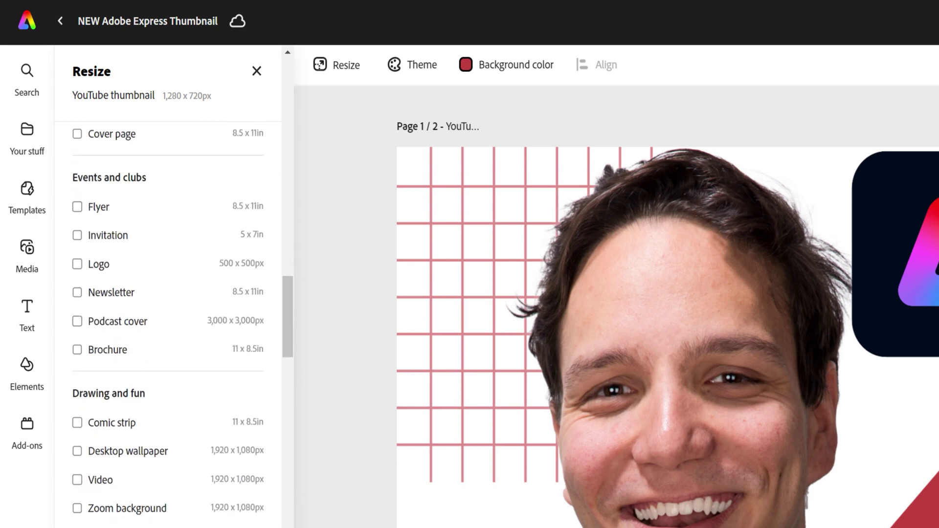
scroll(168, 322, down, 20)
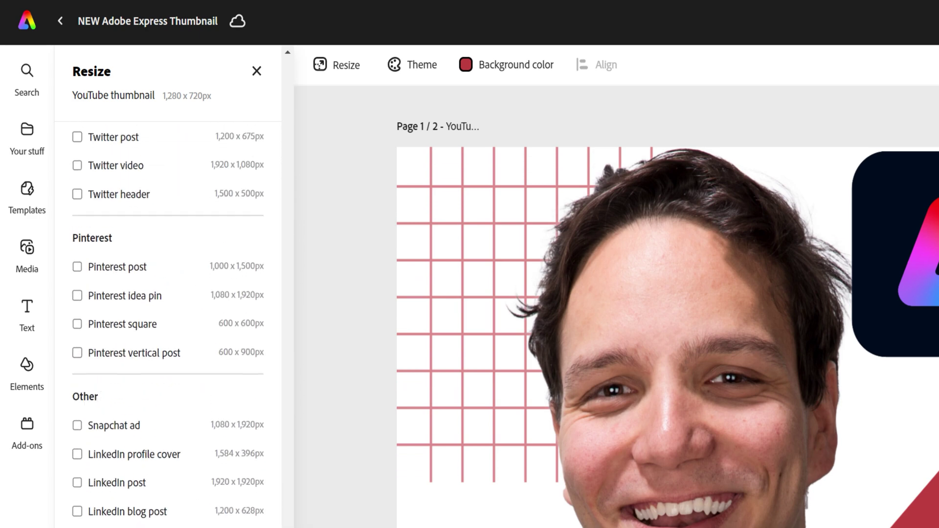
click(157, 511)
click(134, 508)
click(146, 497)
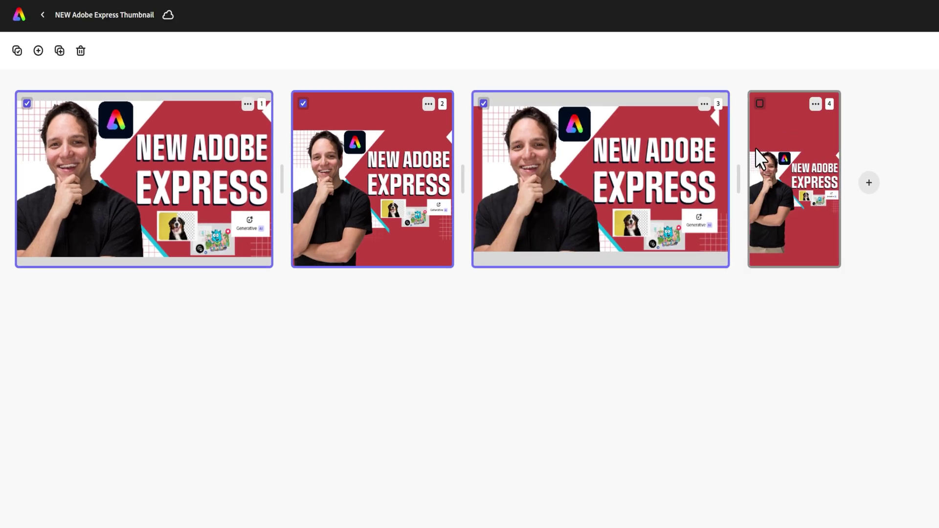
click(760, 104)
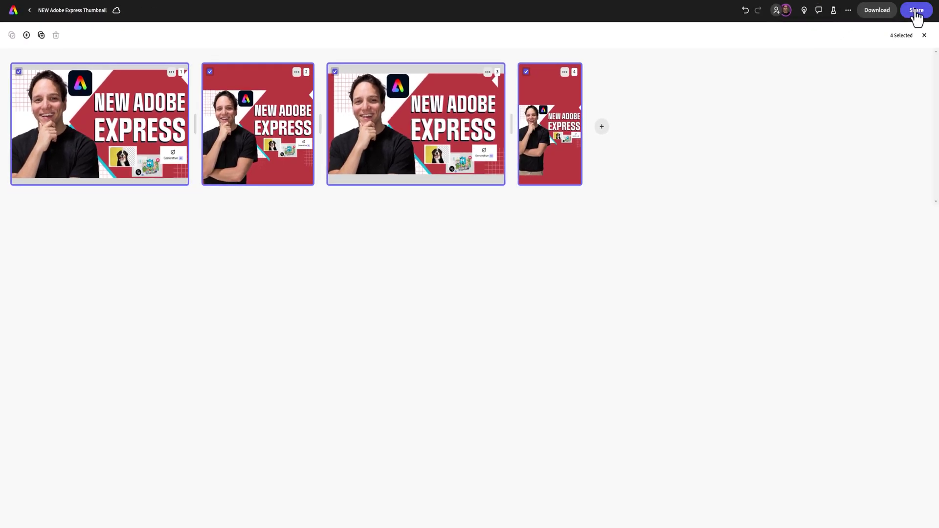
Step: Schedule a social post of the four pages to Twitter and Instagram, previewing pages 2 and 4
click(916, 17)
click(844, 104)
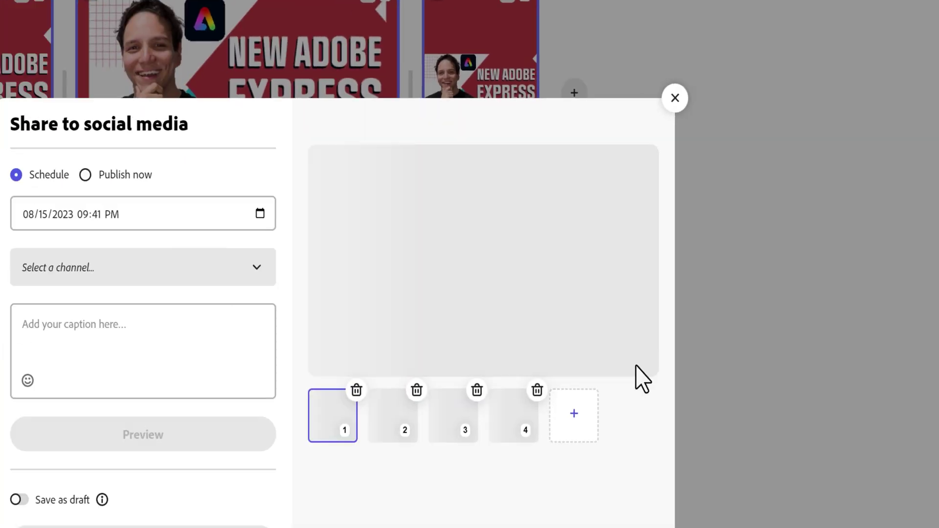
click(55, 295)
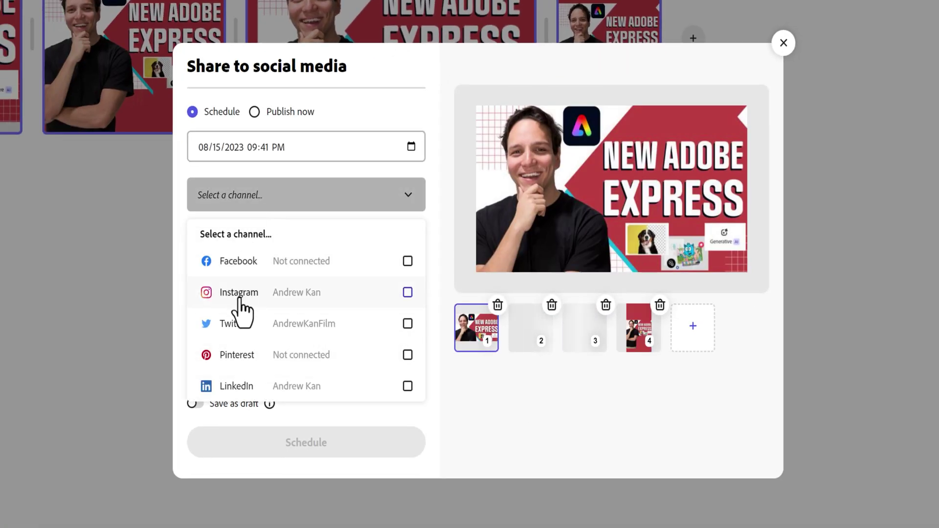
click(236, 323)
click(523, 342)
click(313, 199)
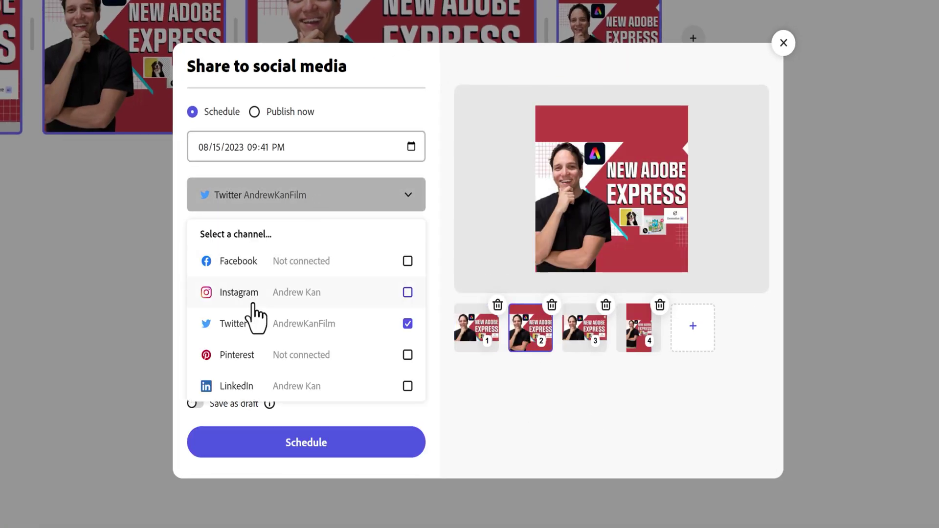
click(252, 304)
click(639, 327)
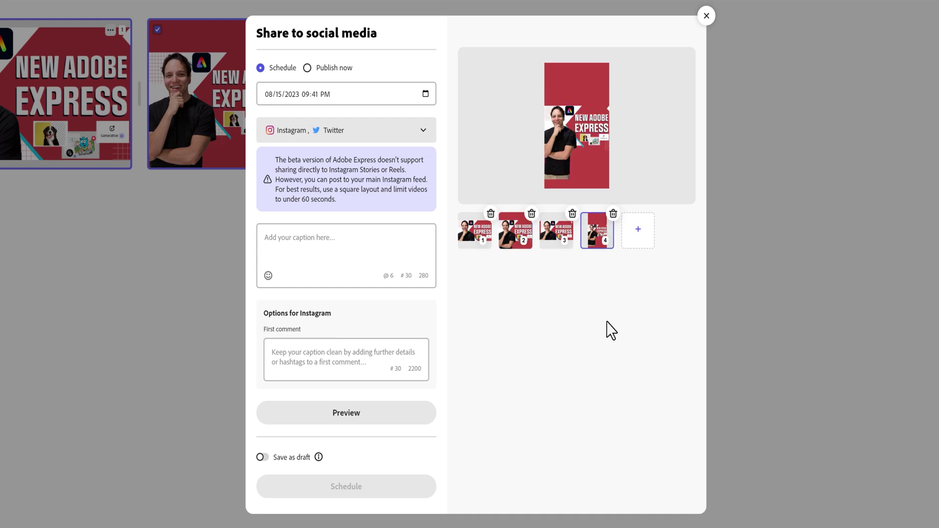